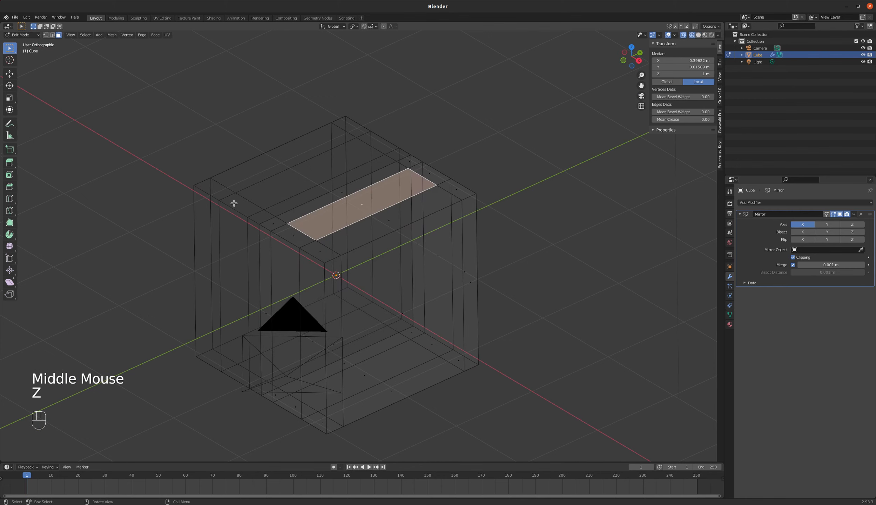
# Extrude the selected rectangular top face about 1.73 m down into the cube to form the toaster slot
pyautogui.moveTo(398, 231); pyautogui.dragTo(383, 217, button='middle')
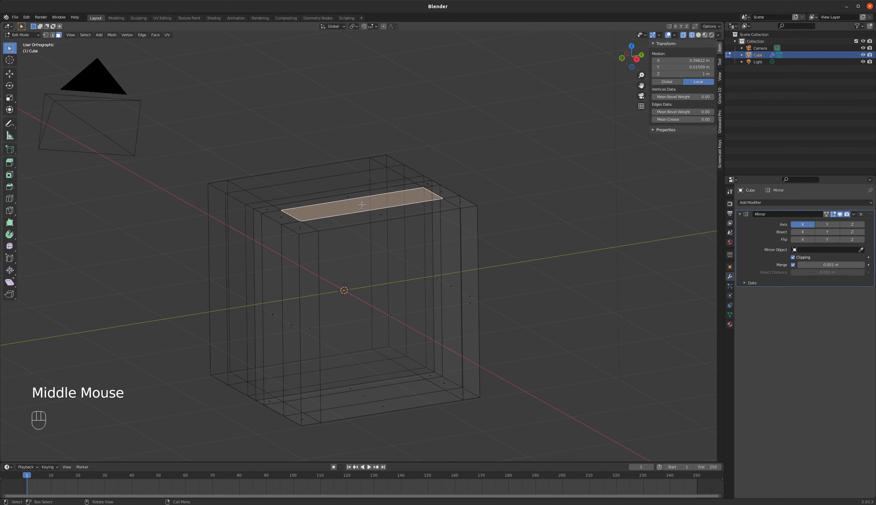
pyautogui.press('e')
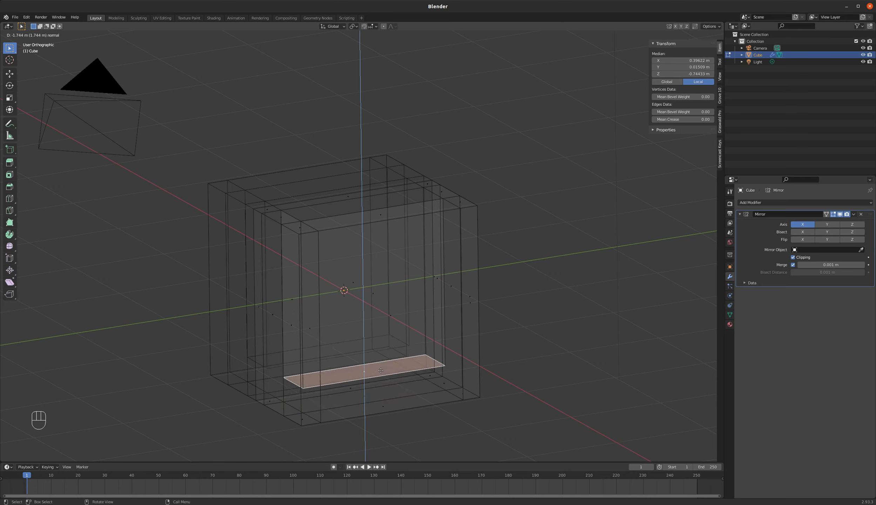
pyautogui.click(418, 358)
pyautogui.moveTo(417, 358)
pyautogui.mouseDown(button='middle')
pyautogui.moveTo(403, 366)
pyautogui.moveTo(419, 355)
pyautogui.mouseUp(button='middle')
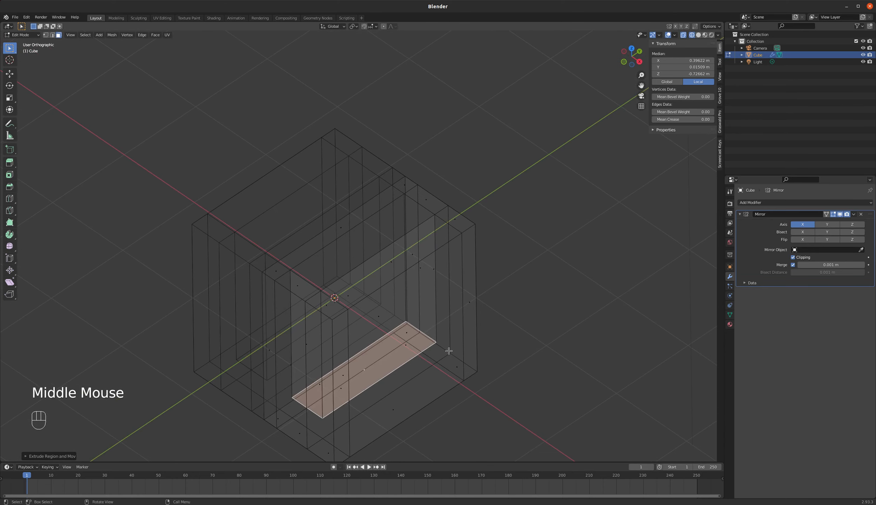
pyautogui.press('z')
pyautogui.moveTo(436, 313)
pyautogui.mouseDown(button='middle')
pyautogui.moveTo(441, 338)
pyautogui.moveTo(436, 318)
pyautogui.mouseUp(button='middle')
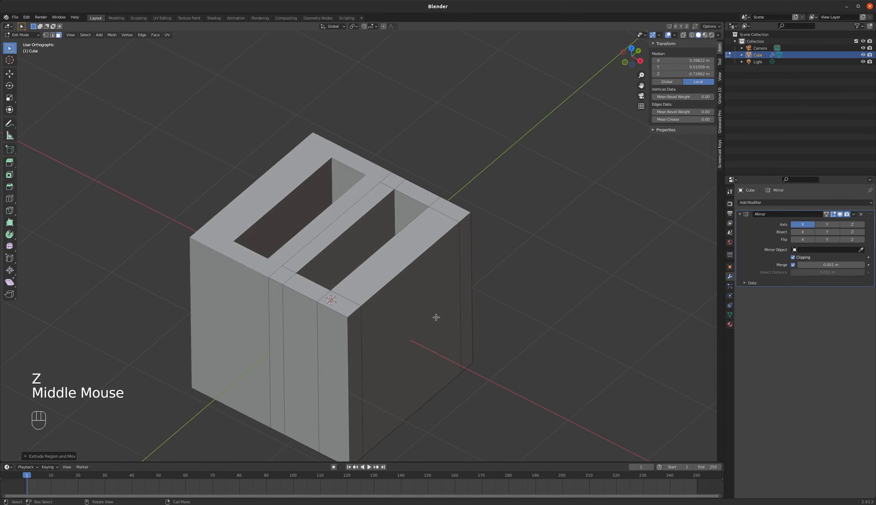
pyautogui.moveTo(373, 306); pyautogui.dragTo(390, 342, button='middle')
# Scale the whole cube along the global Y axis in Object Mode by about 1.59
pyautogui.press('Tab')
pyautogui.scroll(-2, 391, 342)
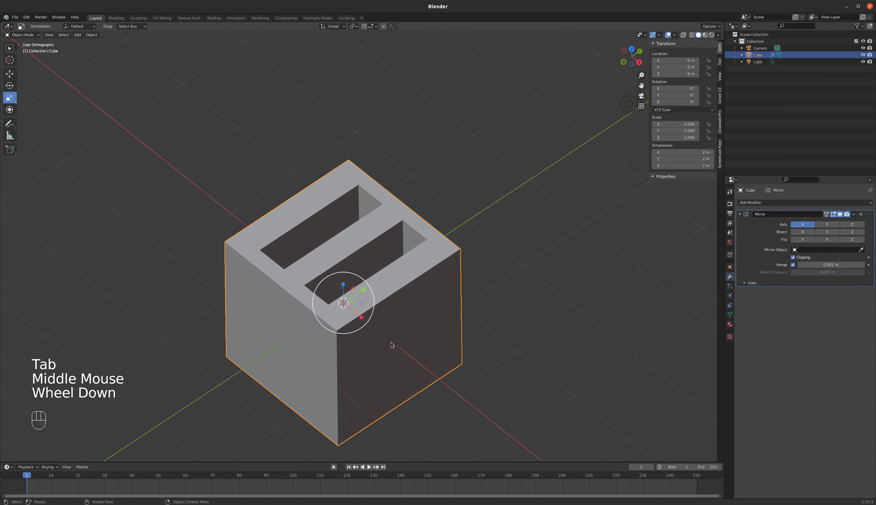
pyautogui.scroll(2, 375, 344)
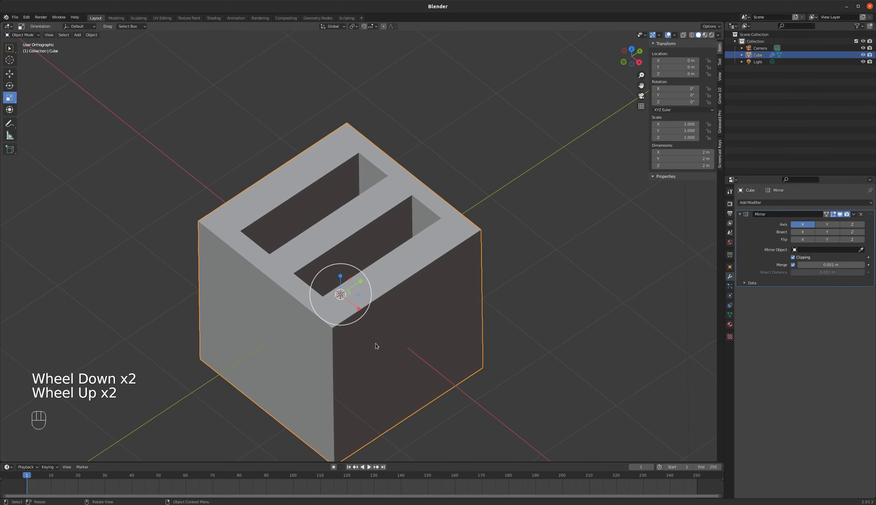
pyautogui.press('s')
pyautogui.press('y')
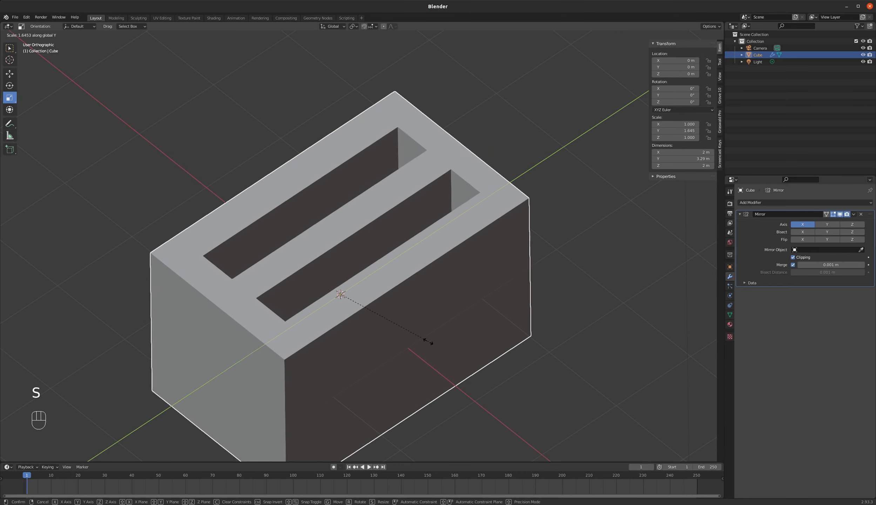
pyautogui.click(438, 295)
pyautogui.scroll(-1, 434, 316)
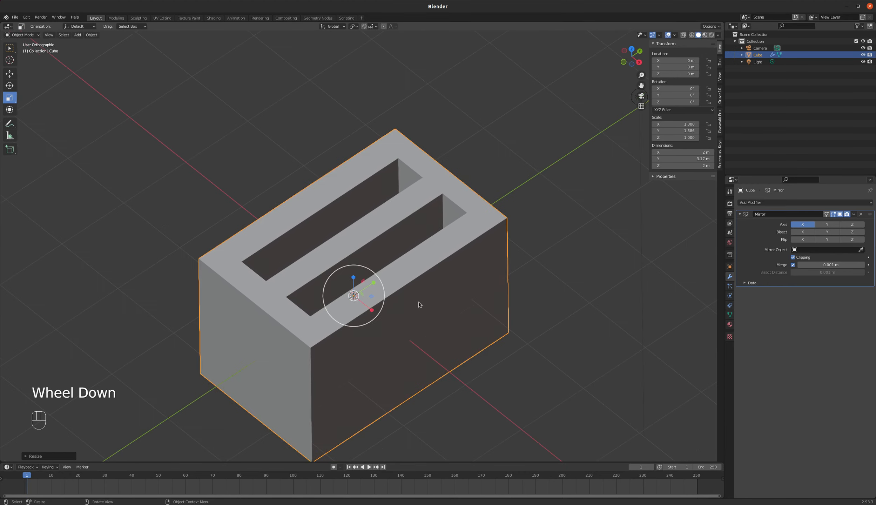
pyautogui.scroll(-2, 418, 302)
pyautogui.moveTo(413, 308); pyautogui.dragTo(416, 328, button='middle')
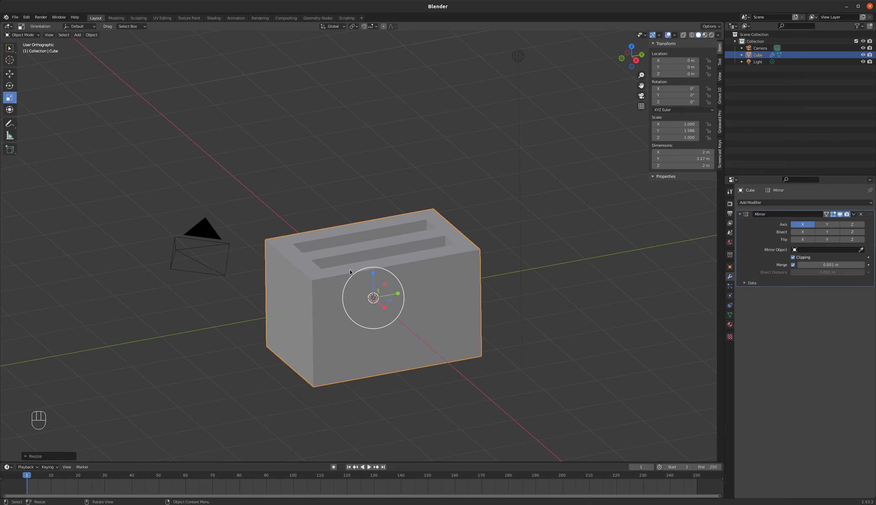
# Add two horizontal edge loops around the body in Edit Mode, at about Z 0.86 m near the top and Z -0.62 m near the bottom
pyautogui.moveTo(350, 271)
pyautogui.mouseDown(button='middle')
pyautogui.moveTo(372, 283)
pyautogui.moveTo(372, 294)
pyautogui.moveTo(375, 279)
pyautogui.moveTo(335, 280)
pyautogui.mouseUp(button='middle')
pyautogui.scroll(3, 378, 297)
pyautogui.press('Tab')
pyautogui.scroll(-2, 372, 294)
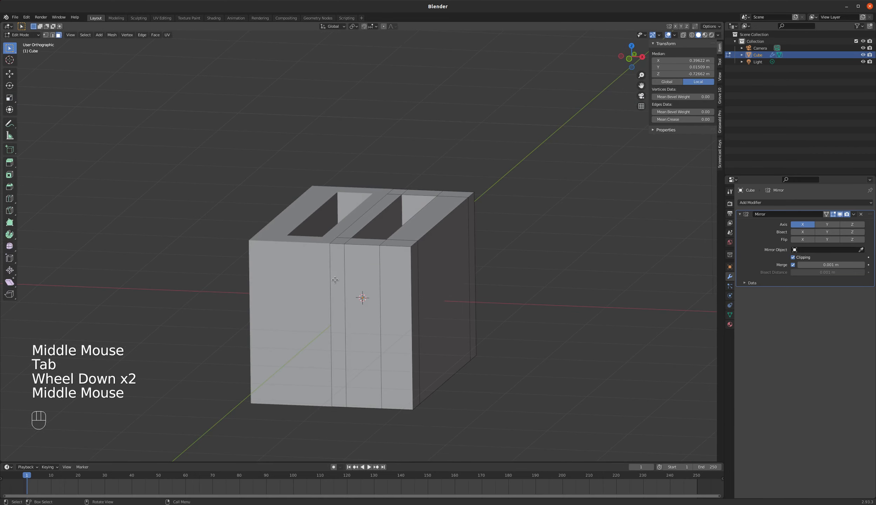
pyautogui.scroll(4, 334, 279)
pyautogui.scroll(-2, 338, 255)
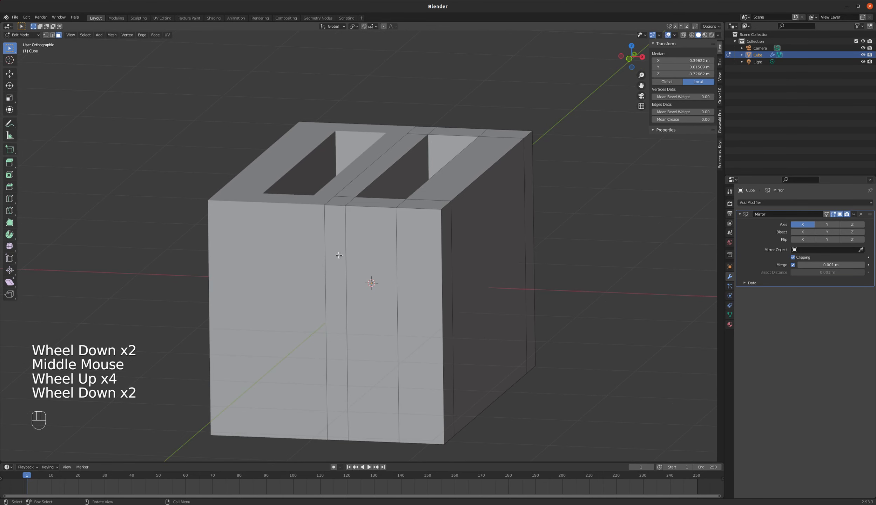
pyautogui.press('ctrl')
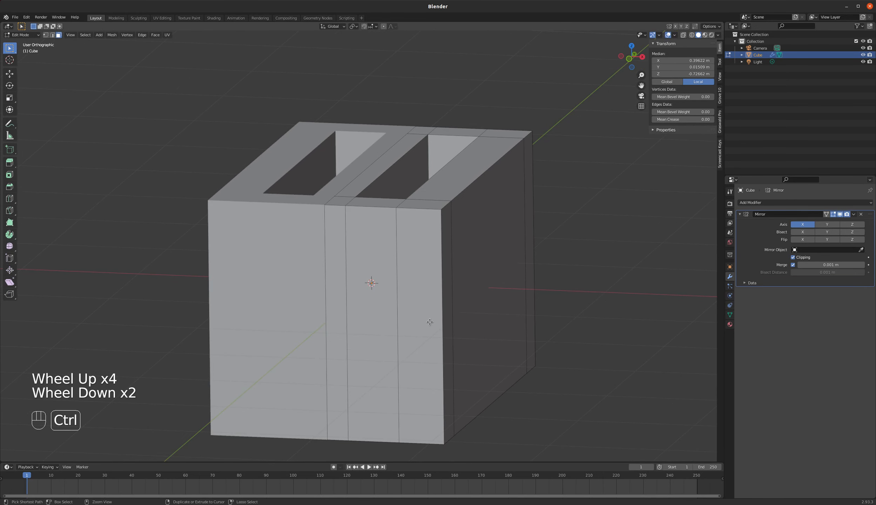
pyautogui.hotkey('ctrl', 'r')
pyautogui.click(429, 310)
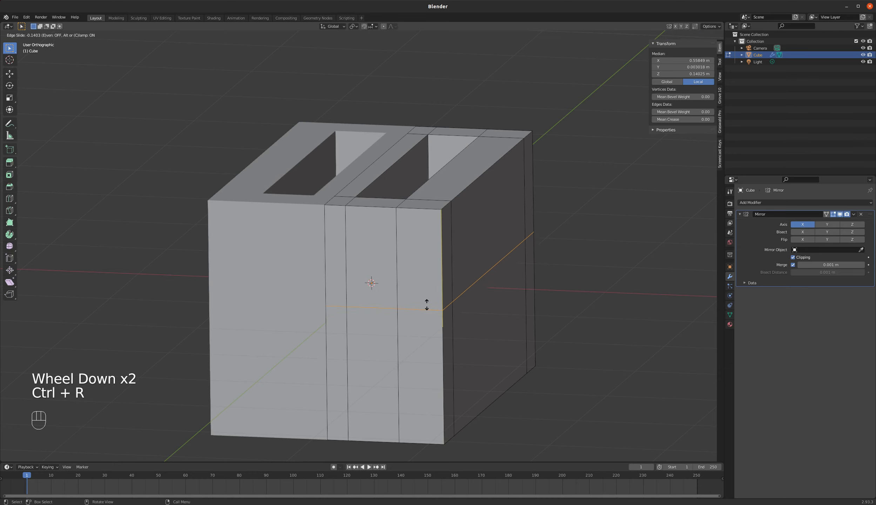
pyautogui.click(433, 220)
pyautogui.hotkey('ctrl', 'r')
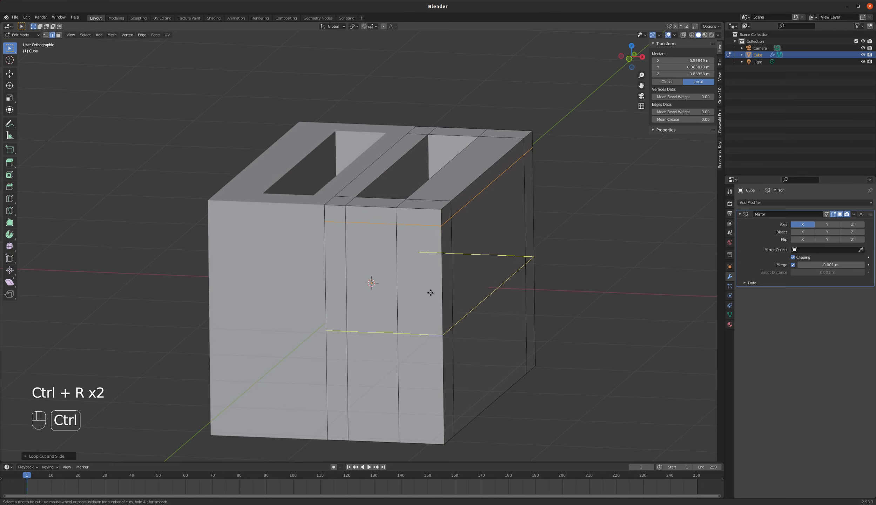
pyautogui.click(430, 292)
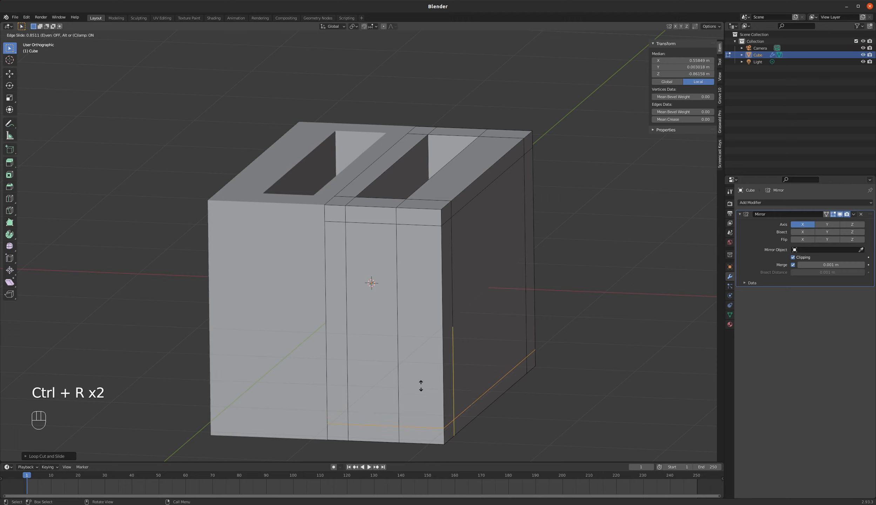
pyautogui.click(422, 356)
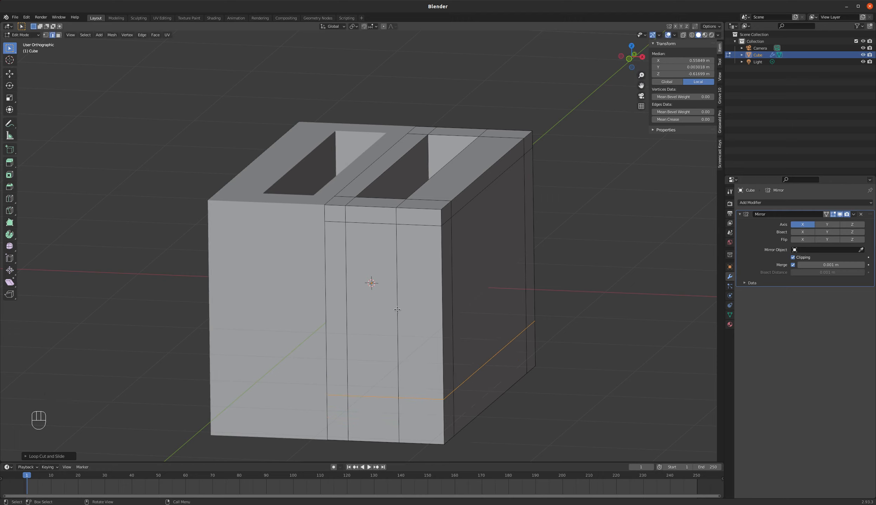
# Add a lengthwise edge loop beside the mirror centre line, at about X 0.07 m
pyautogui.hotkey('ctrl', 'r')
pyautogui.click(339, 210)
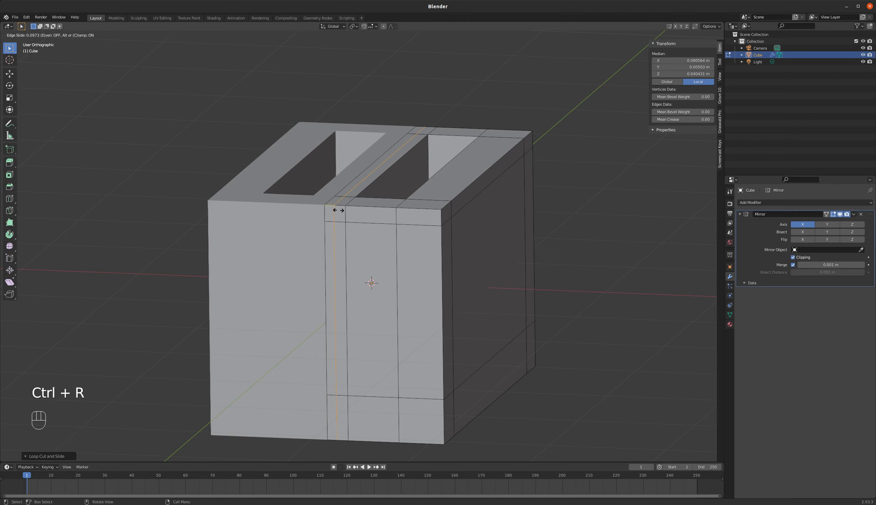
pyautogui.click(337, 209)
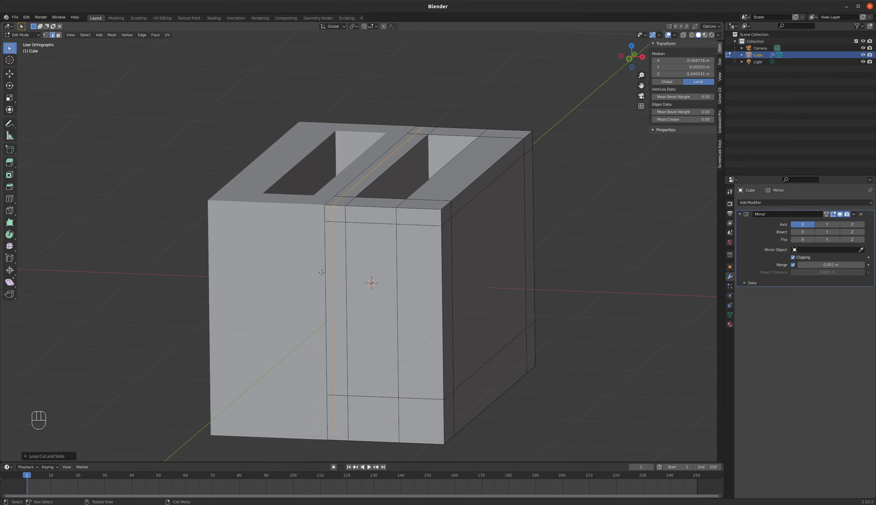
# Add a Subdivision Surface modifier to the body and enable its On Cage display in Edit Mode
pyautogui.press('Tab')
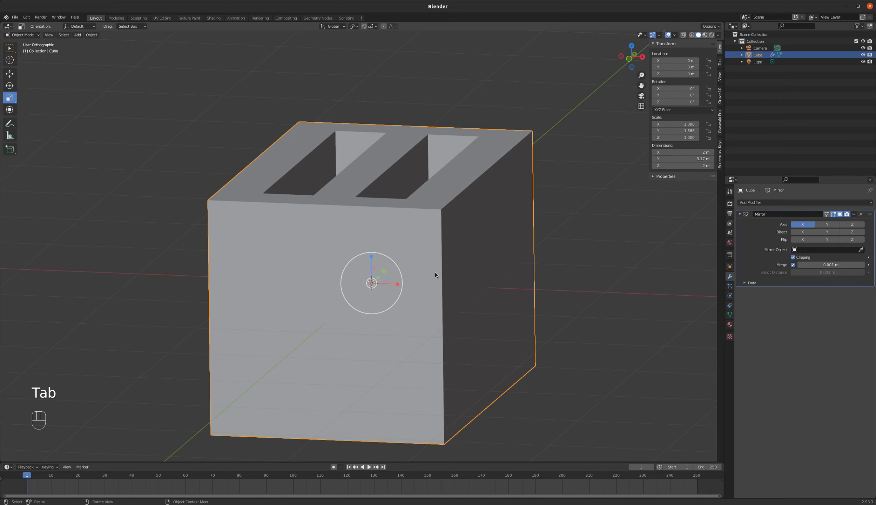
pyautogui.click(821, 203)
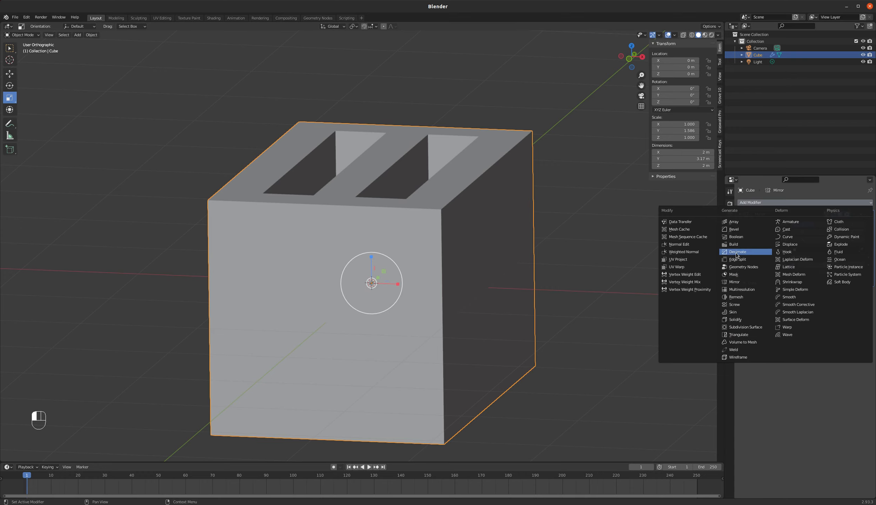
pyautogui.click(747, 326)
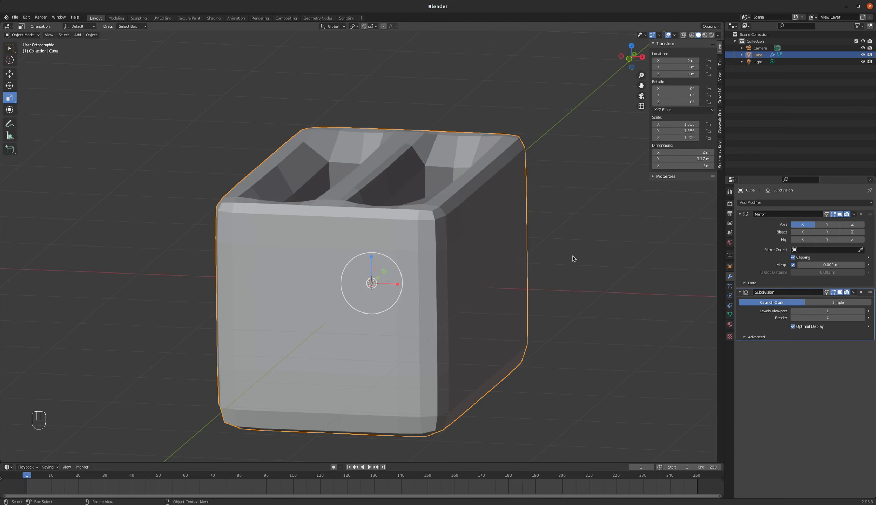
pyautogui.moveTo(574, 258); pyautogui.dragTo(510, 256, button='middle')
pyautogui.press('Tab')
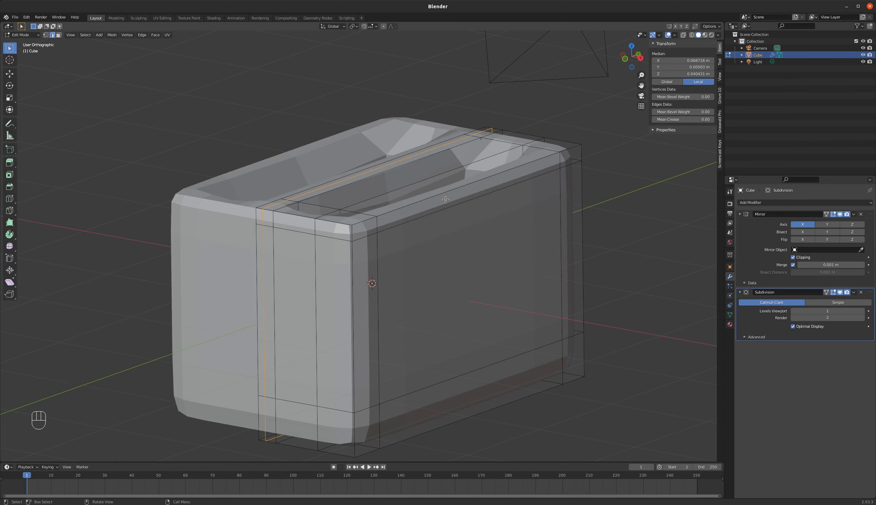
pyautogui.click(826, 293)
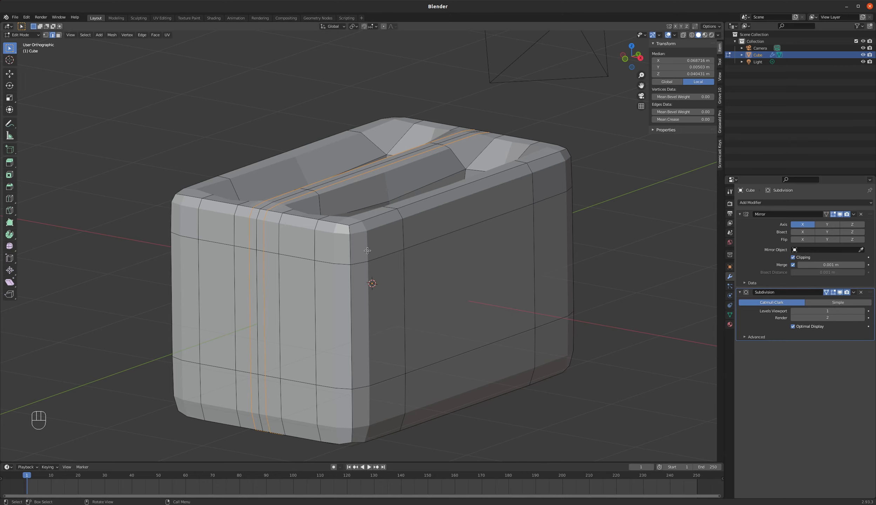
# Add an edge loop around the slot's inner walls just below the rim, at about Z 0.97 m
pyautogui.moveTo(367, 250); pyautogui.dragTo(369, 192, button='middle')
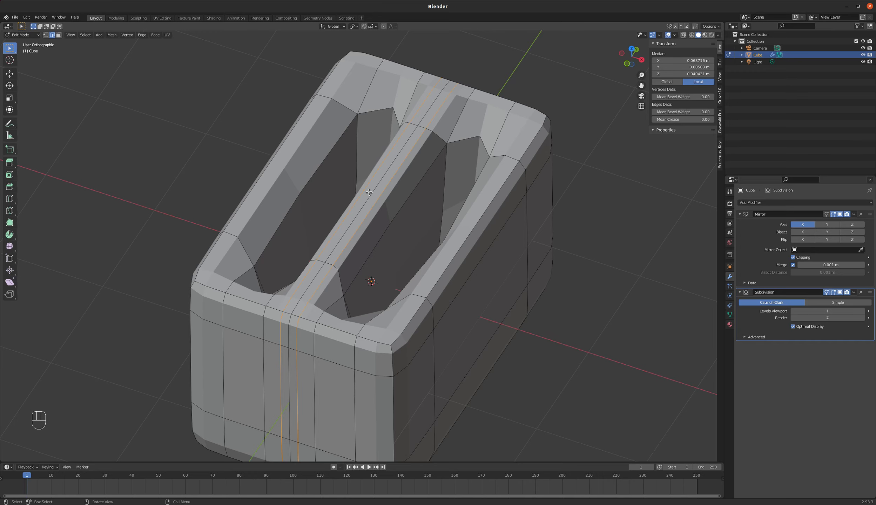
pyautogui.moveTo(388, 222); pyautogui.dragTo(407, 220, button='middle')
pyautogui.moveTo(441, 193); pyautogui.dragTo(403, 183, button='middle')
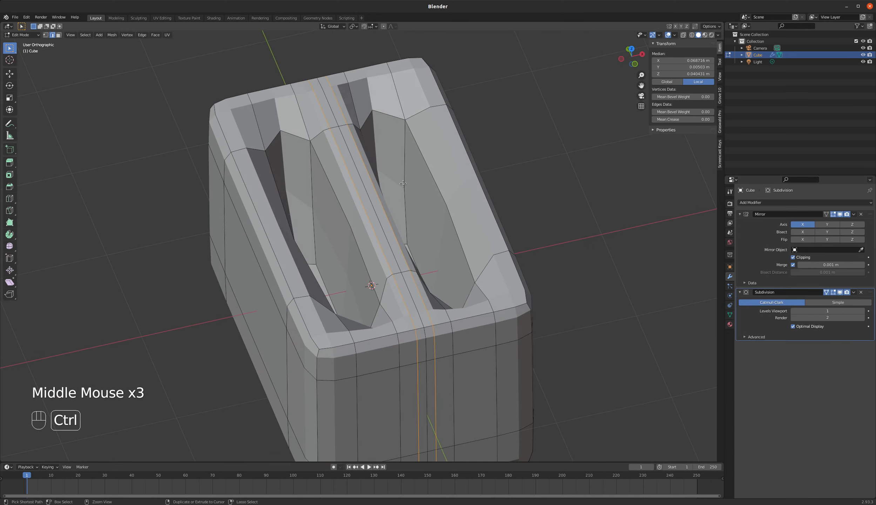
pyautogui.hotkey('ctrl', 'r')
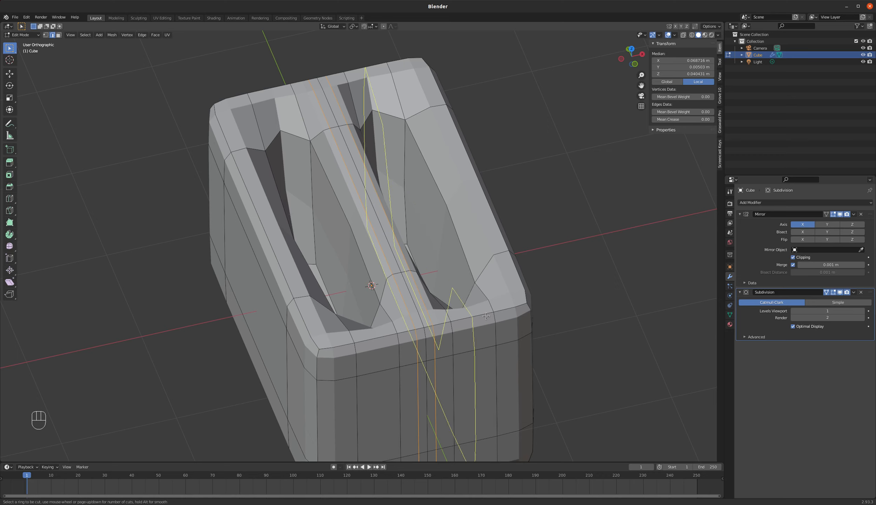
pyautogui.click(403, 203)
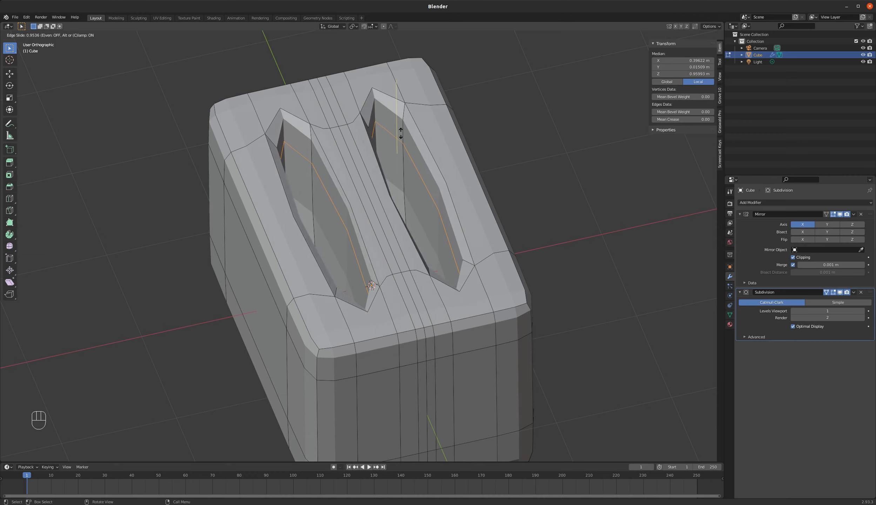
pyautogui.click(438, 152)
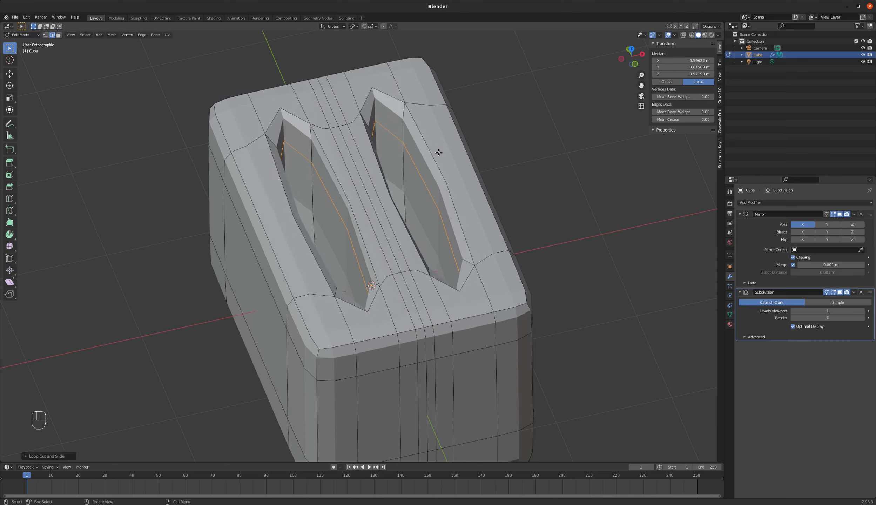
# Hide the subdivision in the viewport to examine the new edge loop inside the slot, and show the smoothed result again
pyautogui.moveTo(429, 183); pyautogui.dragTo(404, 165, button='middle')
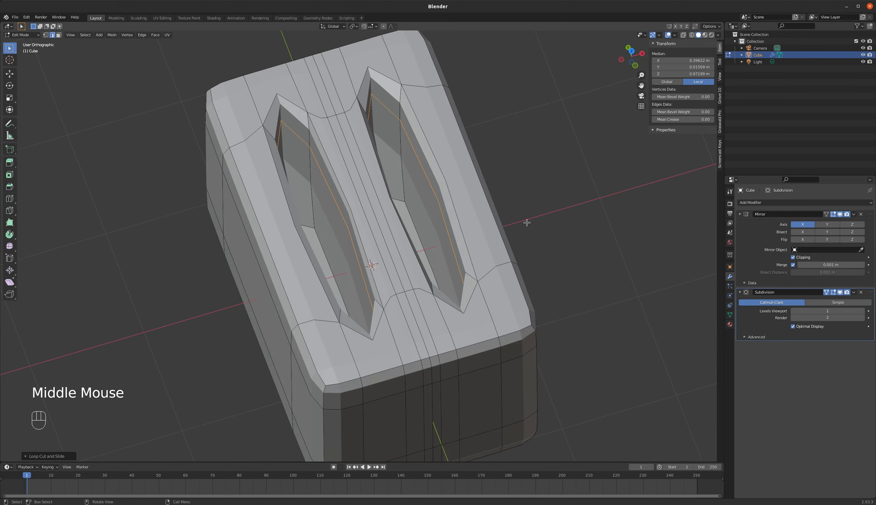
pyautogui.click(840, 292)
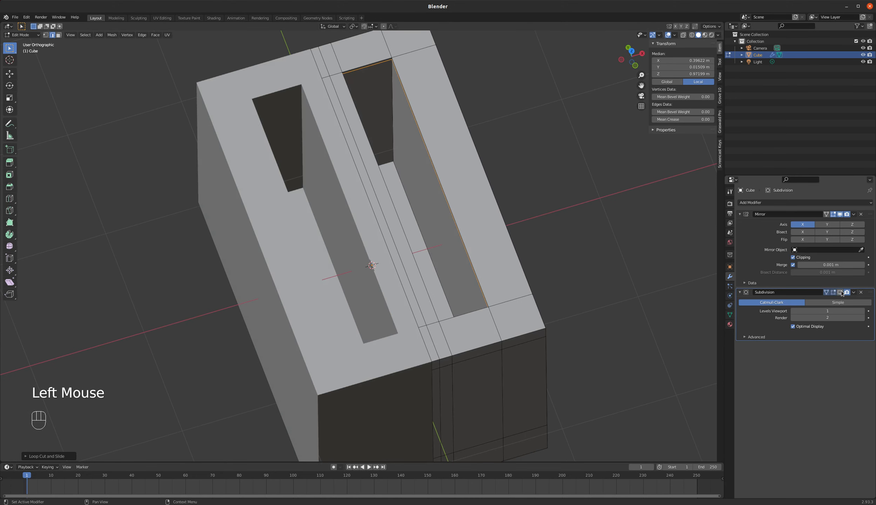
pyautogui.moveTo(404, 101); pyautogui.dragTo(342, 102, button='middle')
pyautogui.scroll(7, 342, 102)
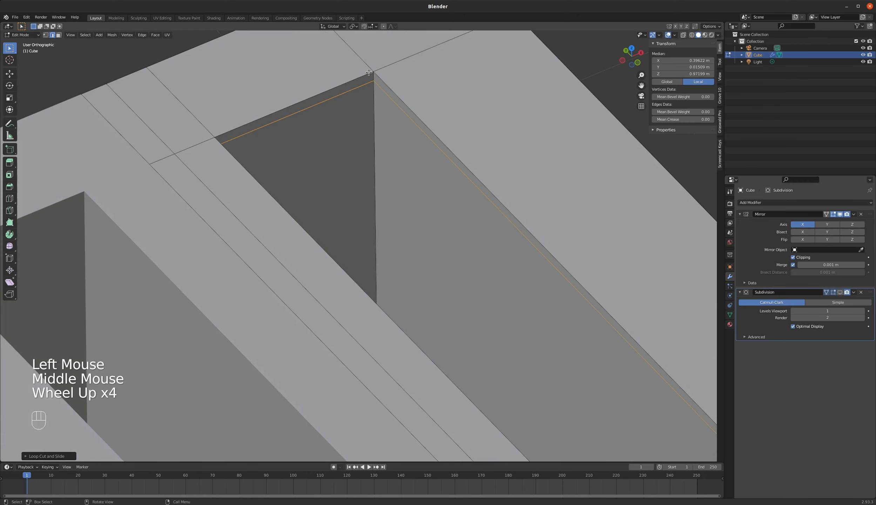
pyautogui.scroll(-7, 375, 65)
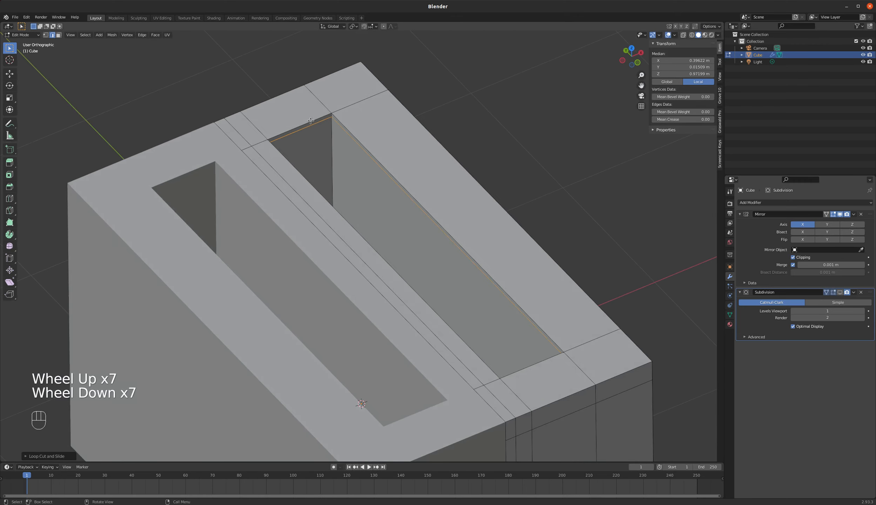
pyautogui.moveTo(347, 148); pyautogui.dragTo(360, 162, button='middle')
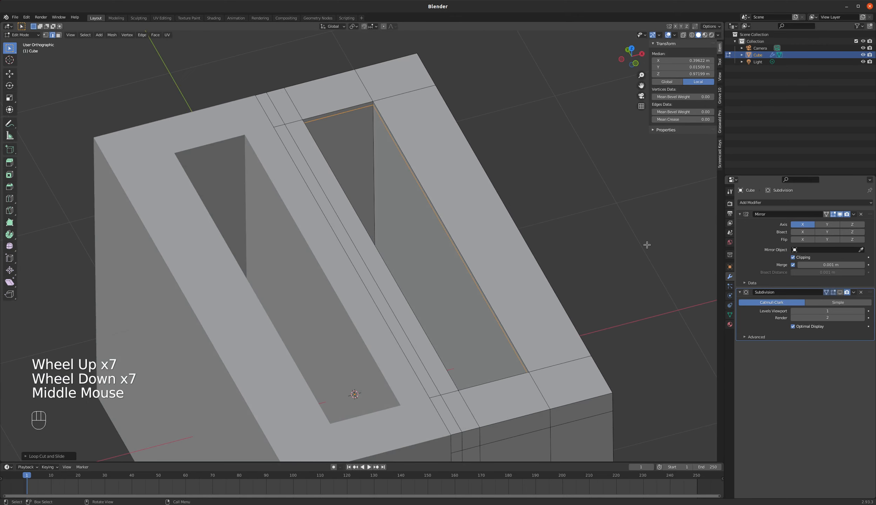
pyautogui.click(841, 292)
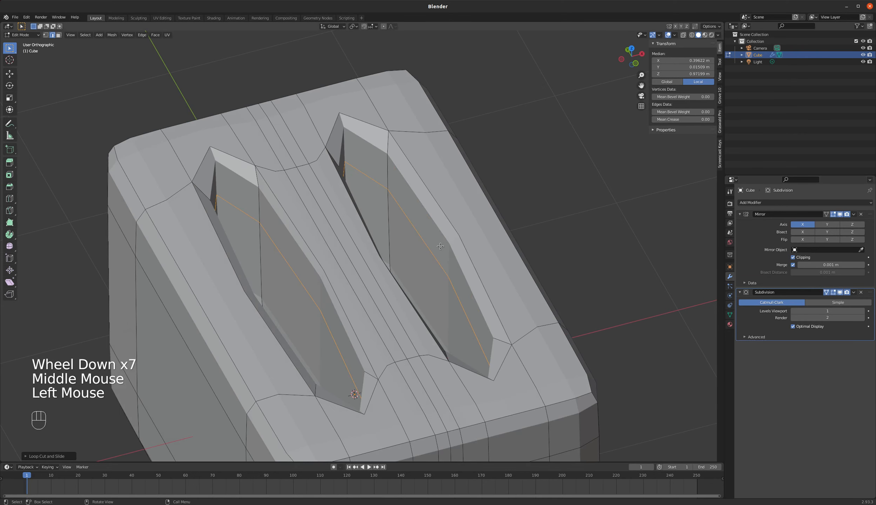
pyautogui.moveTo(440, 246); pyautogui.dragTo(459, 267, button='middle')
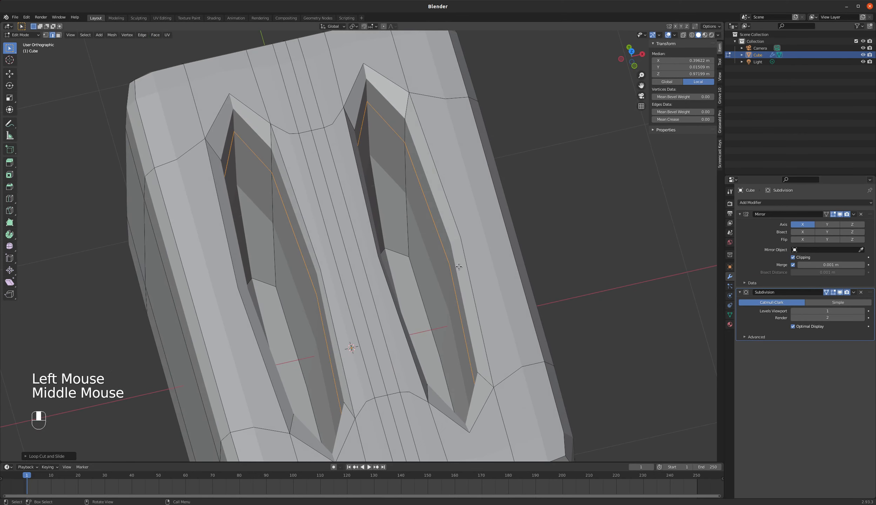
# Add an edge loop around the slot's inner walls just above the slot floor, at about Z -0.69 m
pyautogui.hotkey('ctrl', 'r')
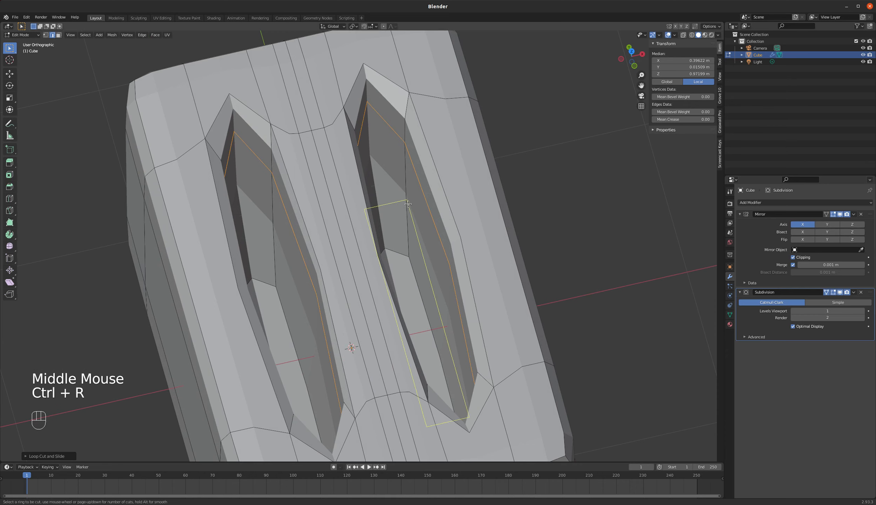
pyautogui.click(408, 207)
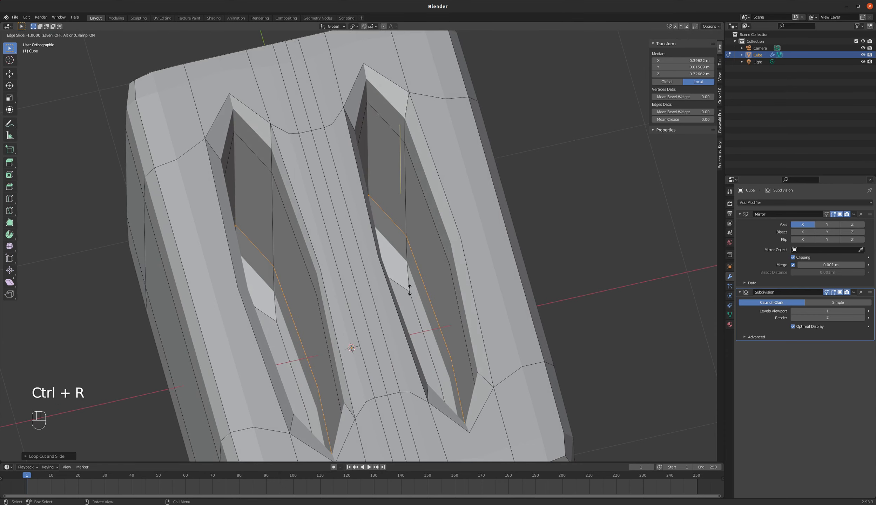
pyautogui.click(409, 270)
# Add two crosswise edge loops around the body just inside the slots' ends, at about Y -0.77 m and Y 0.81 m
pyautogui.scroll(-4, 409, 271)
pyautogui.moveTo(409, 270); pyautogui.dragTo(368, 258, button='middle')
pyautogui.scroll(2, 333, 243)
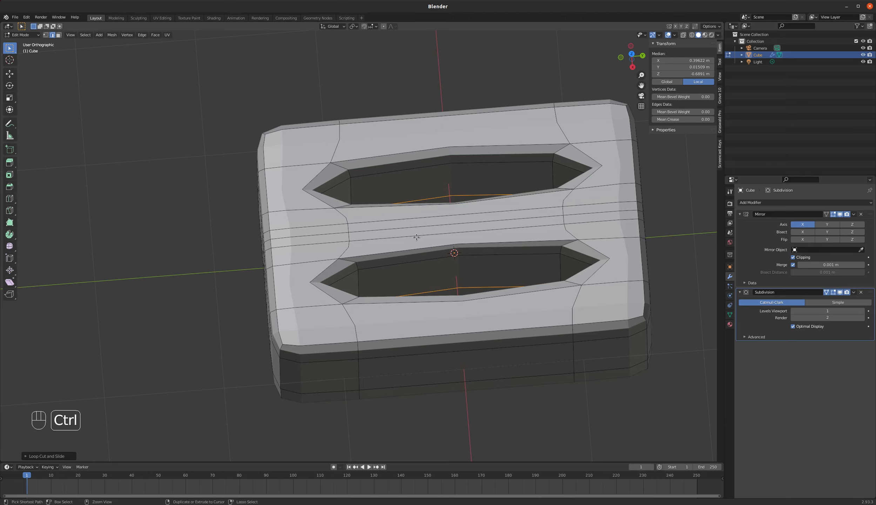
pyautogui.hotkey('ctrl', 'r')
pyautogui.click(437, 220)
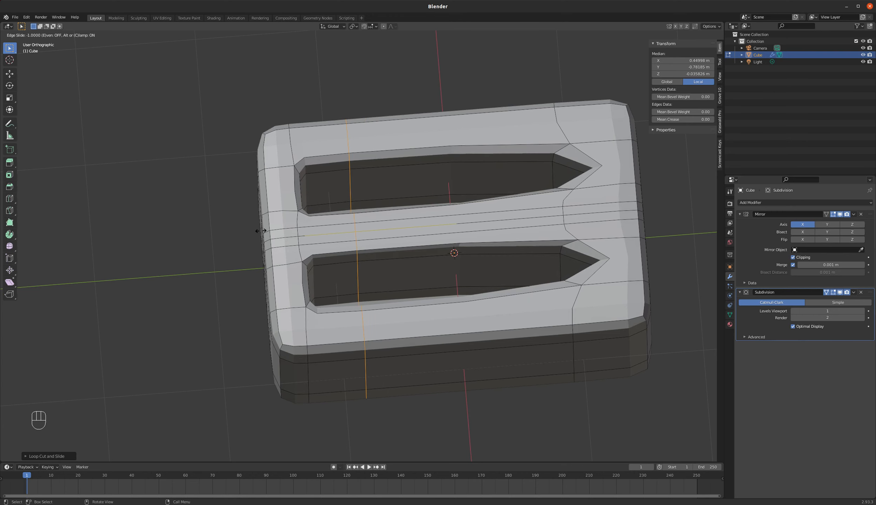
pyautogui.click(284, 230)
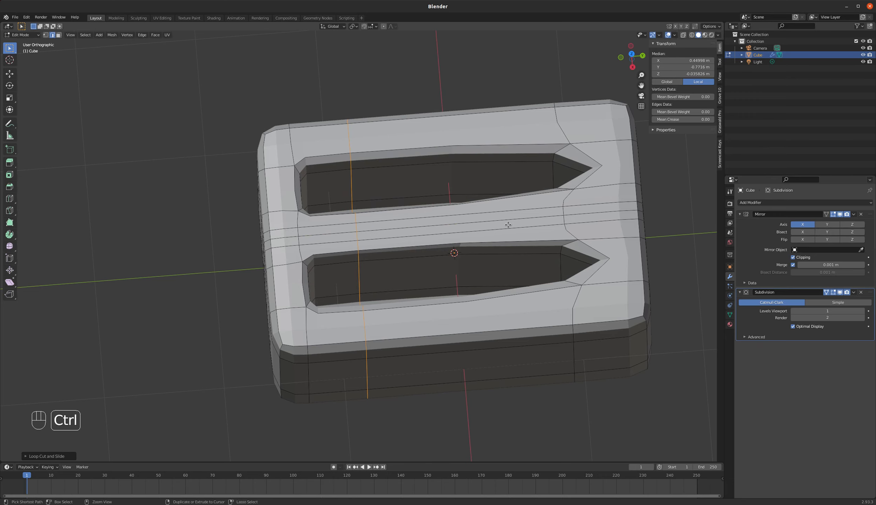
pyautogui.hotkey('ctrl', 'r')
pyautogui.click(507, 224)
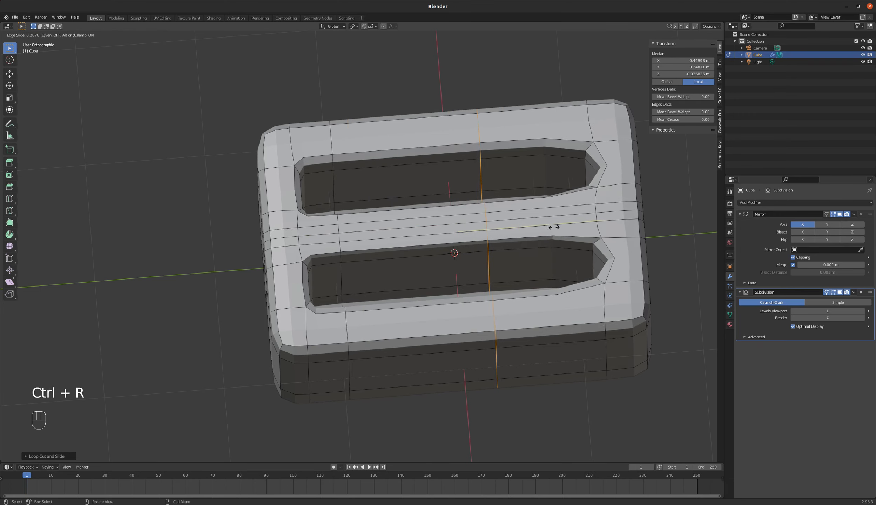
pyautogui.click(659, 233)
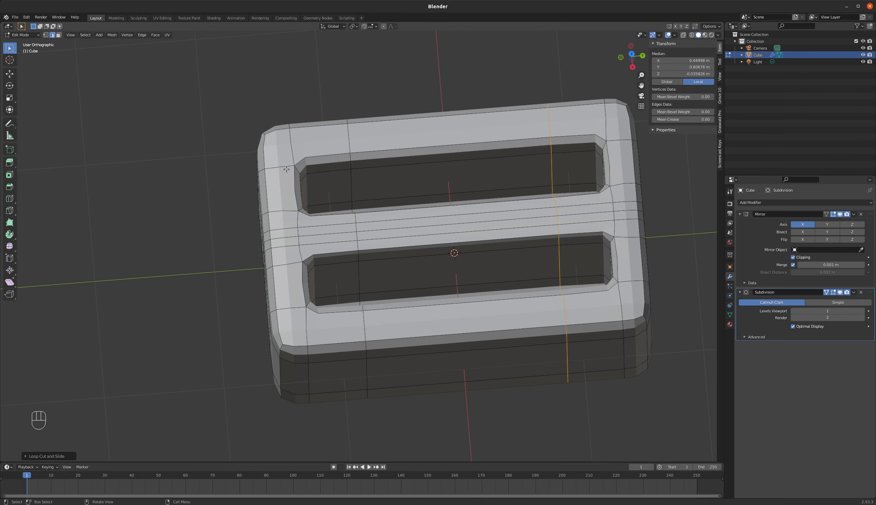
# Add two crosswise edge loops just outside the slots' ends, at about Y -0.79 m and Y 0.82 m
pyautogui.press('ctrl')
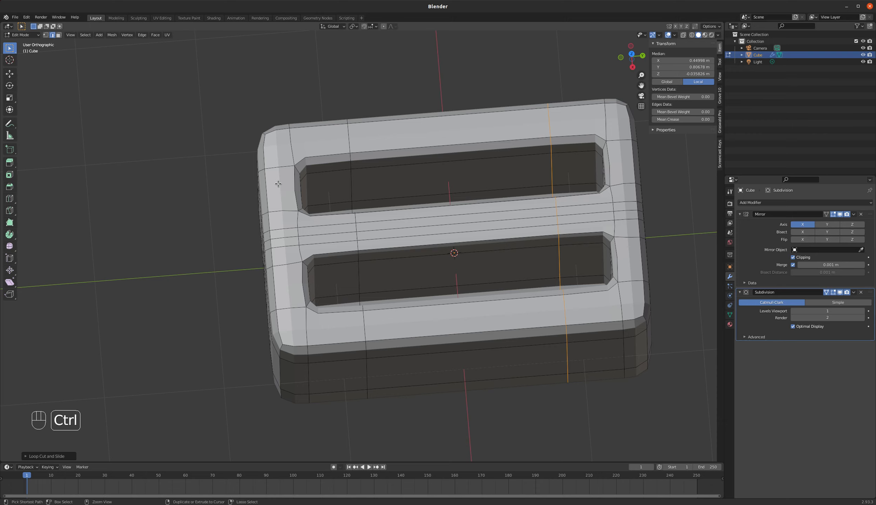
pyautogui.hotkey('ctrl', 'r')
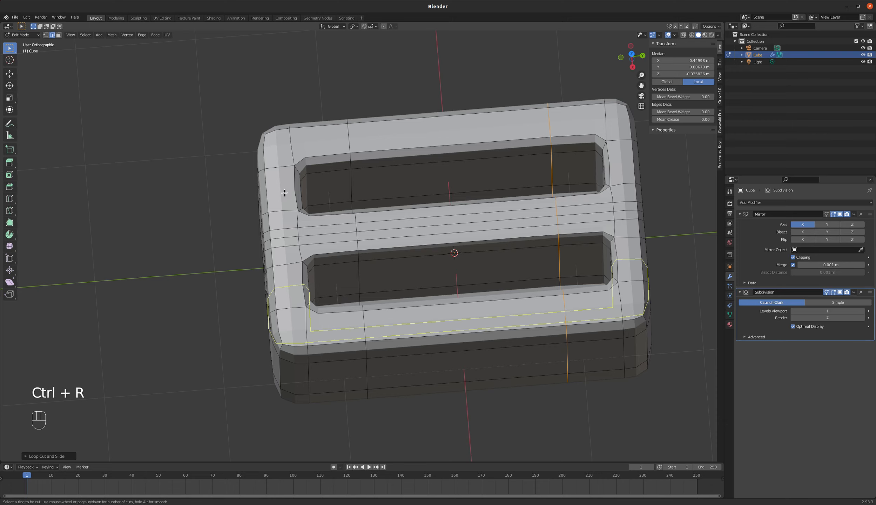
pyautogui.click(285, 248)
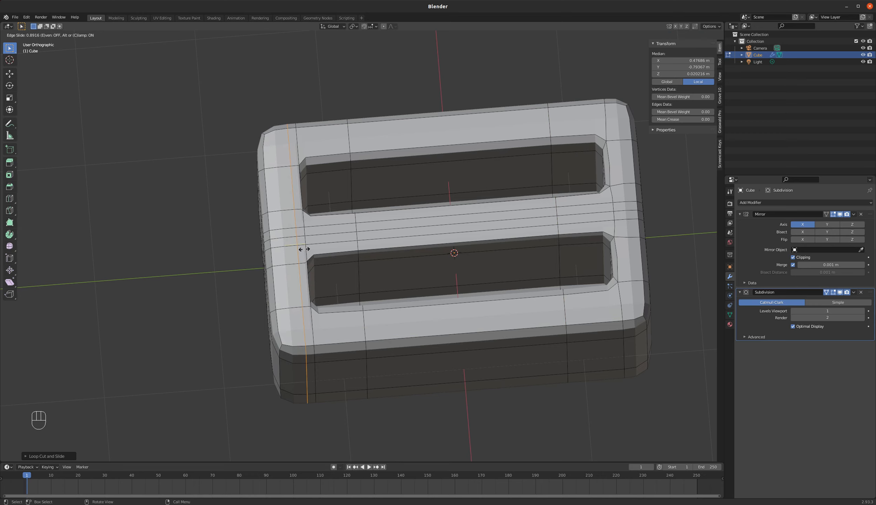
pyautogui.click(304, 249)
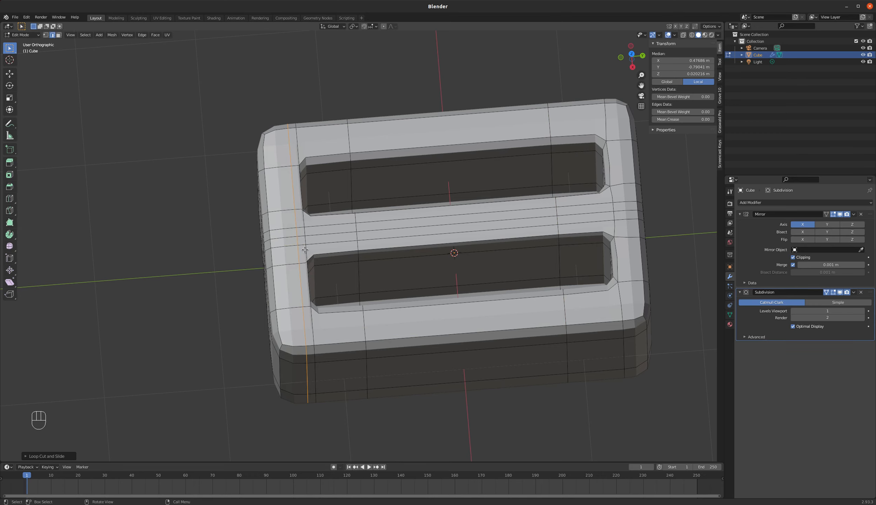
pyautogui.hotkey('ctrl', 'r')
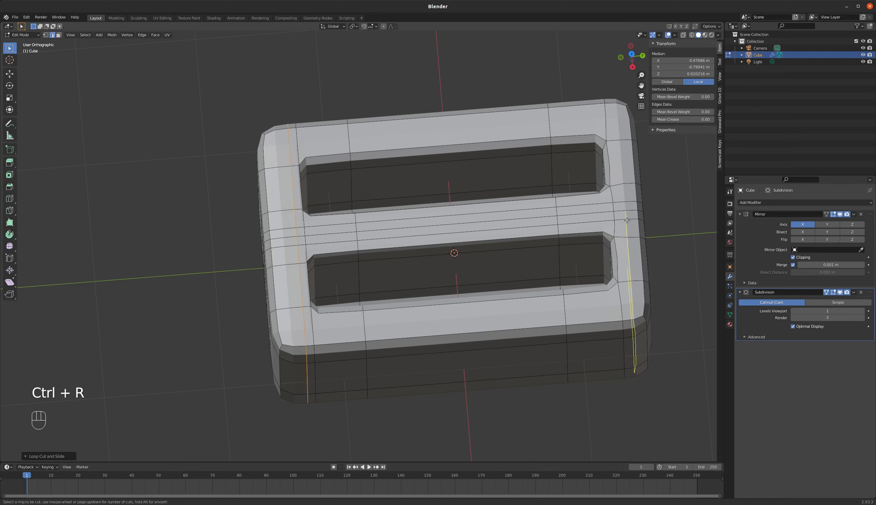
pyautogui.click(612, 230)
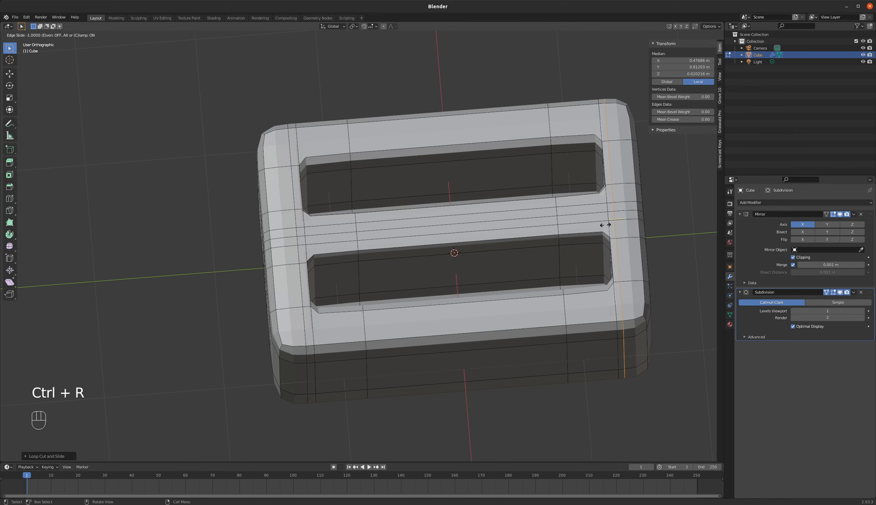
pyautogui.click(611, 225)
# Add lengthwise edge loops beside the slot's outer and inner long edges, at about X 0.65 m and X 0.15 m
pyautogui.moveTo(621, 239); pyautogui.dragTo(483, 279, button='middle')
pyautogui.scroll(-3, 482, 279)
pyautogui.scroll(4, 553, 233)
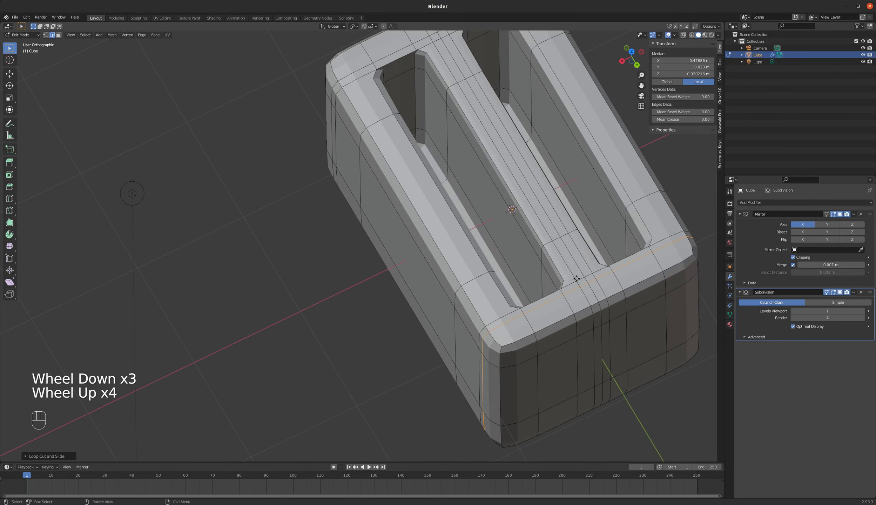
pyautogui.scroll(-1, 566, 245)
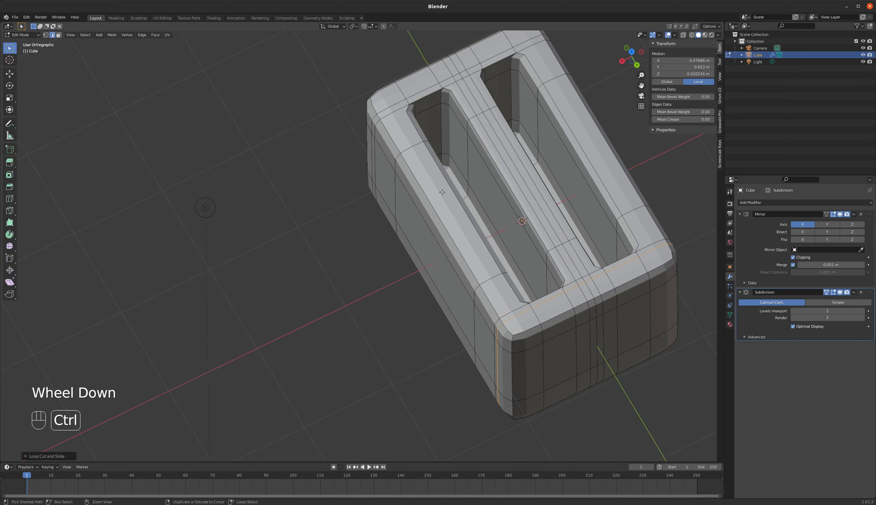
pyautogui.hotkey('ctrl', 'r')
pyautogui.click(426, 141)
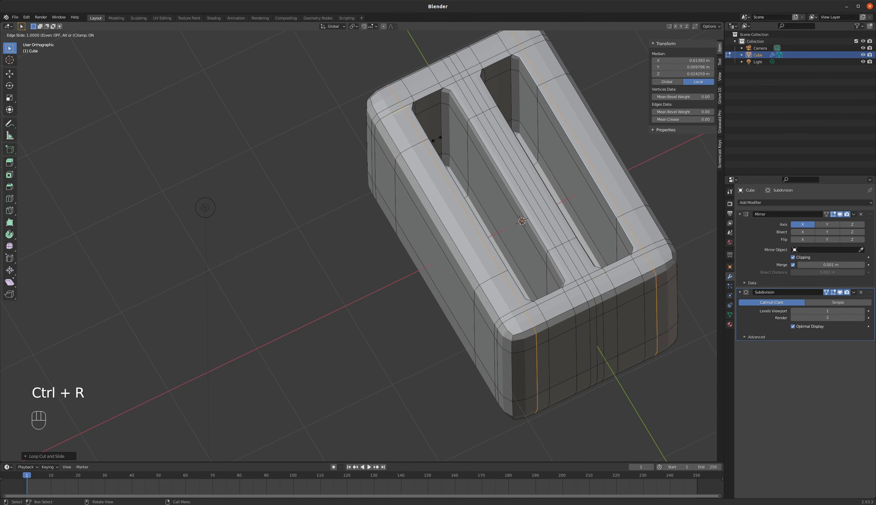
pyautogui.click(435, 139)
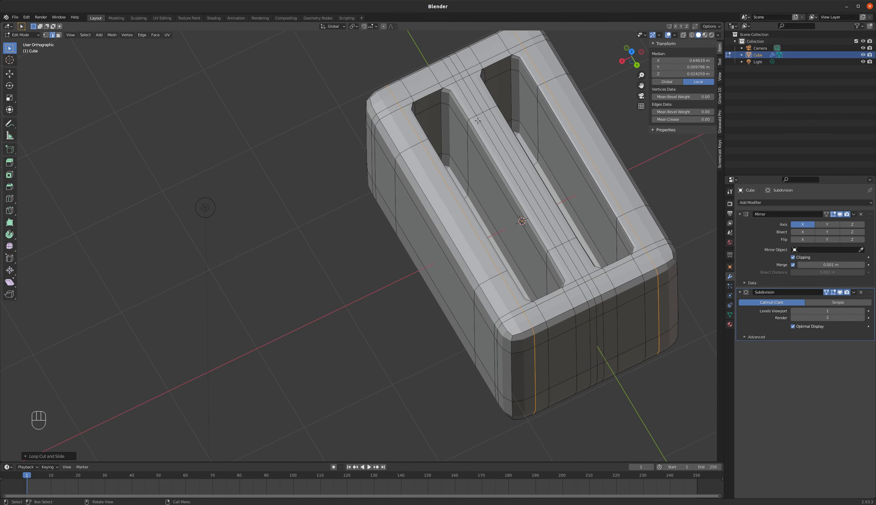
pyautogui.hotkey('ctrl', 'r')
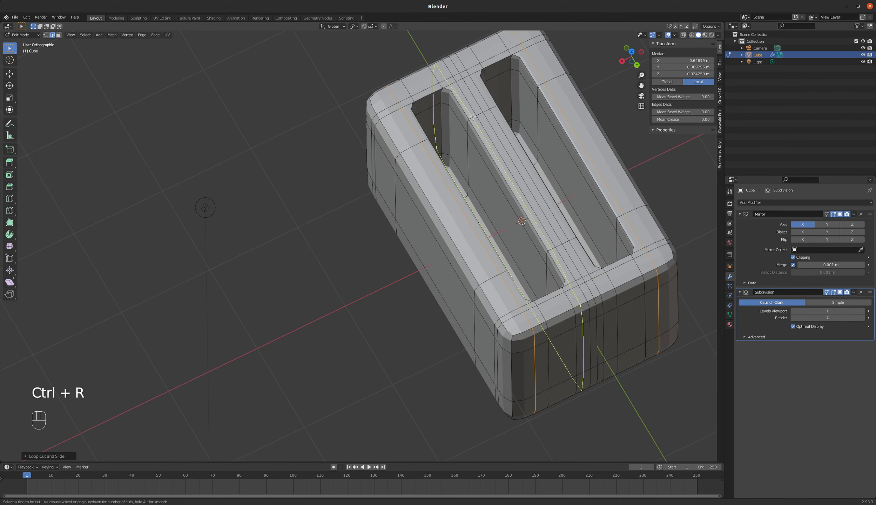
pyautogui.click(473, 116)
pyautogui.click(469, 119)
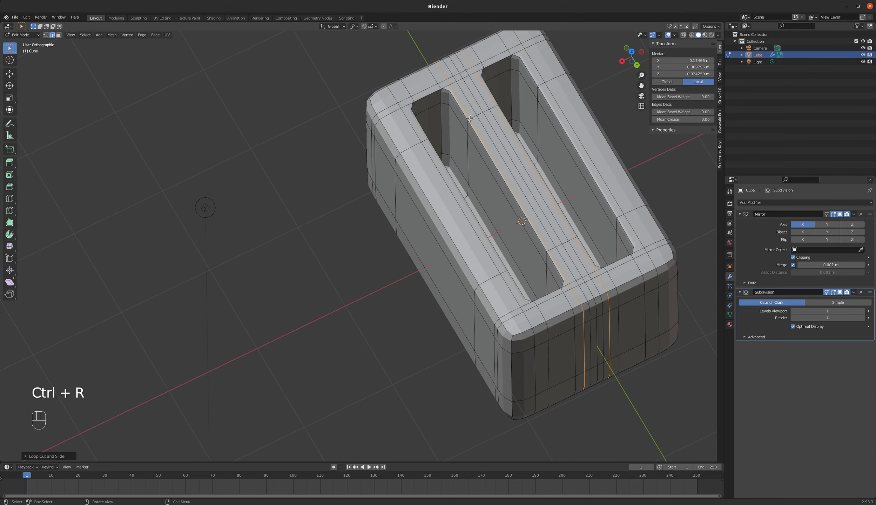
# Examine the smoothed toaster body in Object Mode, and return to Edit Mode at the end wall
pyautogui.moveTo(470, 118); pyautogui.dragTo(427, 266, button='middle')
pyautogui.press('Tab')
pyautogui.scroll(-3, 472, 200)
pyautogui.scroll(3, 525, 153)
pyautogui.scroll(-4, 454, 181)
pyautogui.press('Tab')
pyautogui.scroll(3, 455, 253)
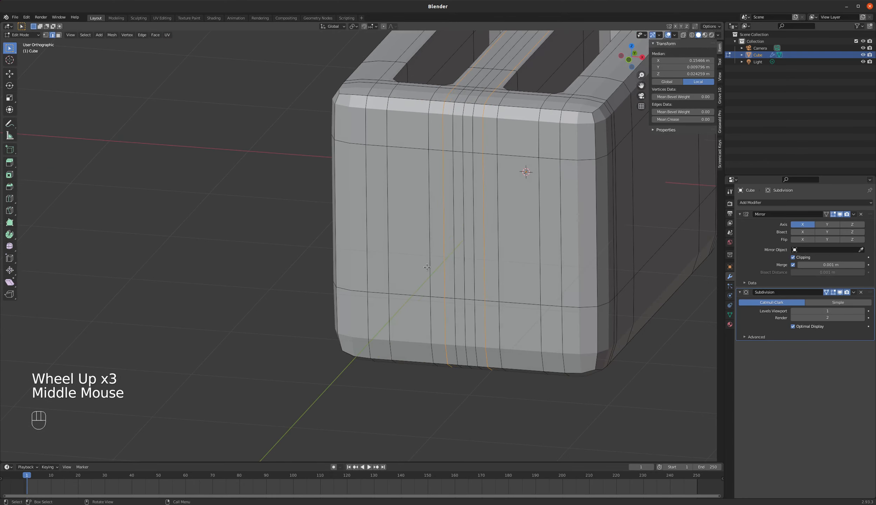
# Select the narrow face at the mirror centre of the end wall and extrude it inward about 0.17 m as a vertical groove
pyautogui.press('3')
pyautogui.click(463, 190)
pyautogui.click(464, 190)
pyautogui.moveTo(463, 190); pyautogui.dragTo(469, 210, button='middle')
pyautogui.scroll(3, 479, 204)
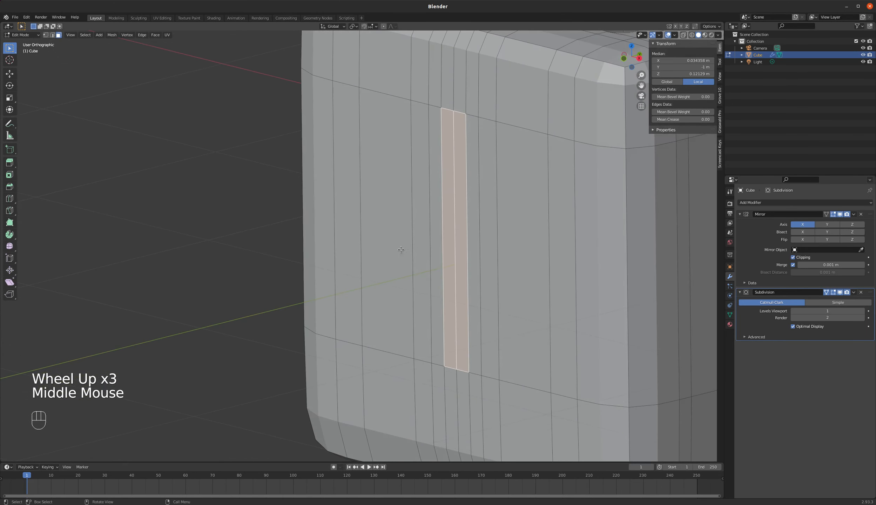
pyautogui.scroll(-3, 436, 228)
pyautogui.scroll(2, 436, 228)
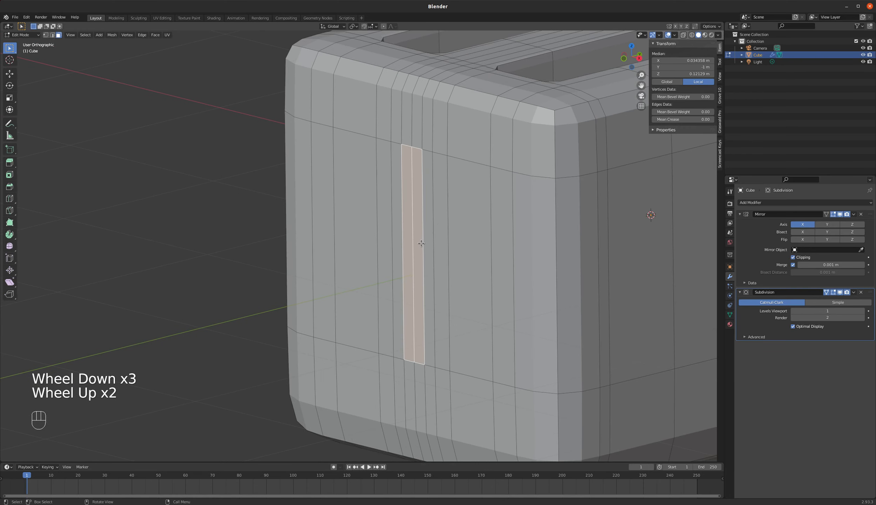
pyautogui.press('e')
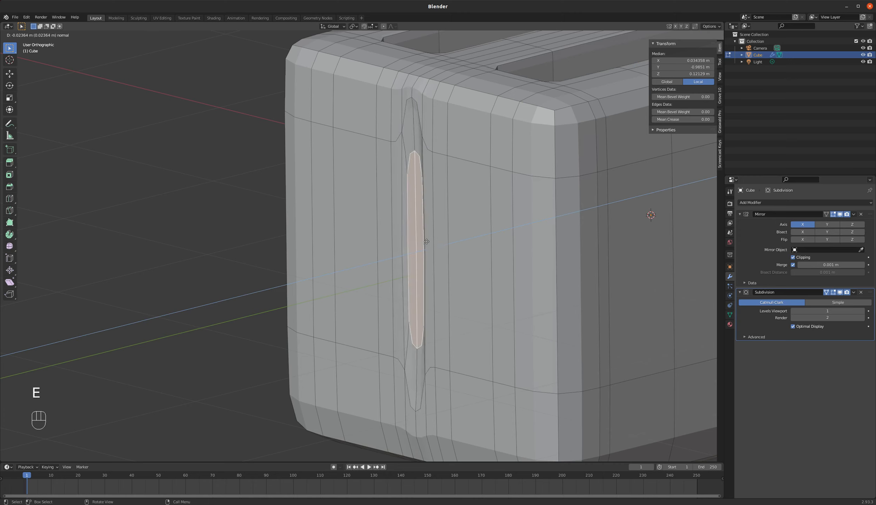
pyautogui.click(461, 236)
# Add two edge loops inside the groove's walls, one close to its floor and one just behind its rim at about Y -0.99 m
pyautogui.moveTo(462, 237); pyautogui.dragTo(494, 219, button='middle')
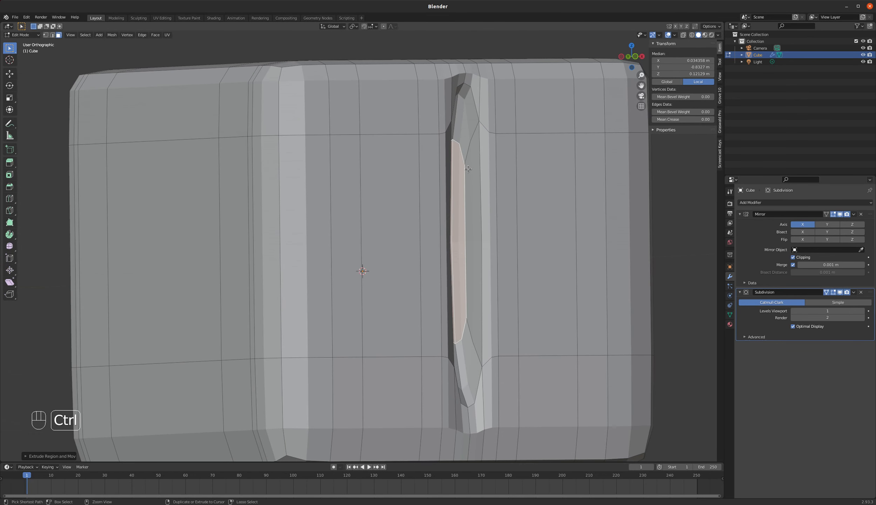
pyautogui.hotkey('ctrl', 'r')
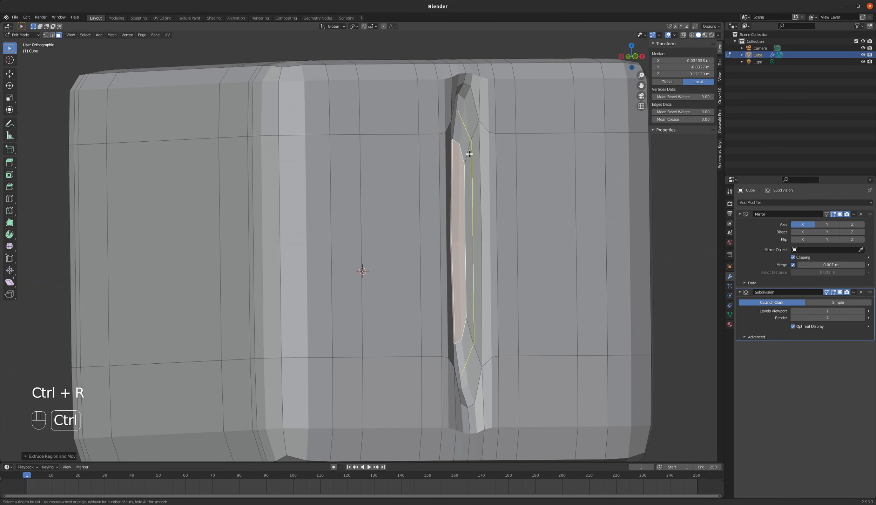
pyautogui.click(470, 157)
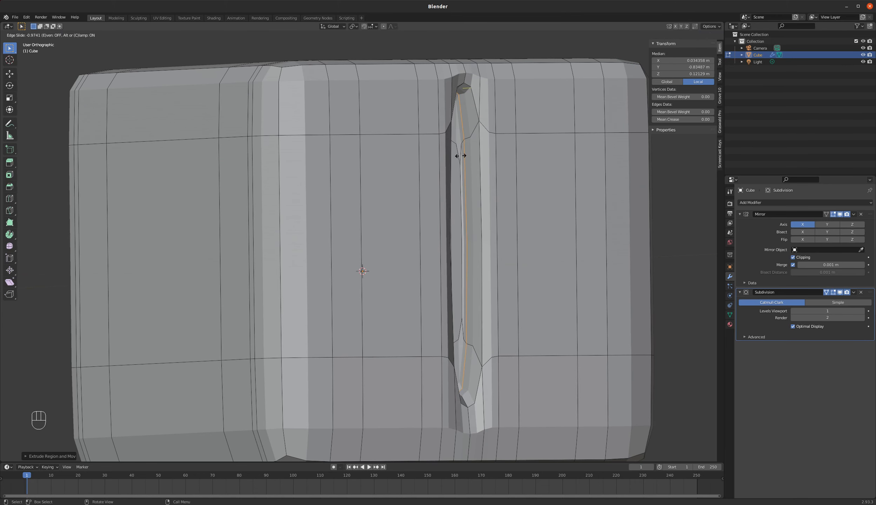
pyautogui.click(460, 155)
pyautogui.hotkey('ctrl', 'r')
pyautogui.click(473, 134)
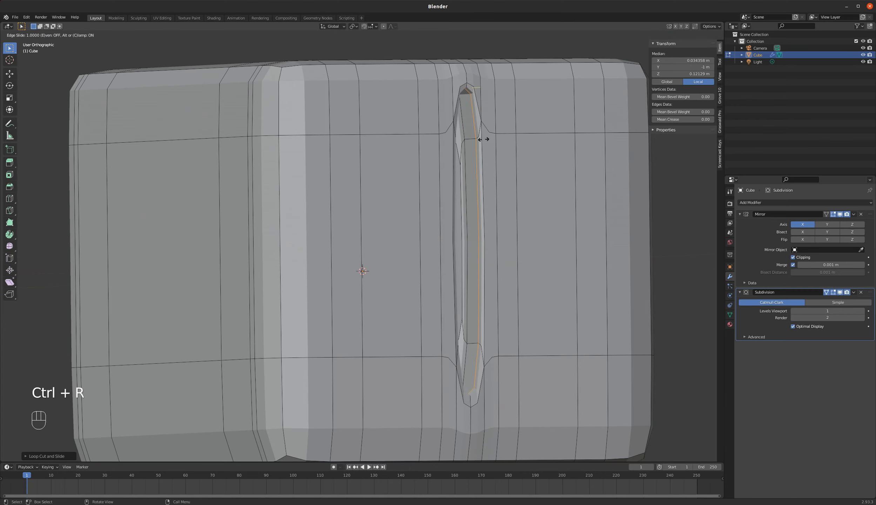
pyautogui.click(481, 137)
# Add horizontal edge loops around the body just above and below the groove's upper end, at about Z 0.87 m and 0.84 m
pyautogui.moveTo(481, 137); pyautogui.dragTo(505, 176, button='middle')
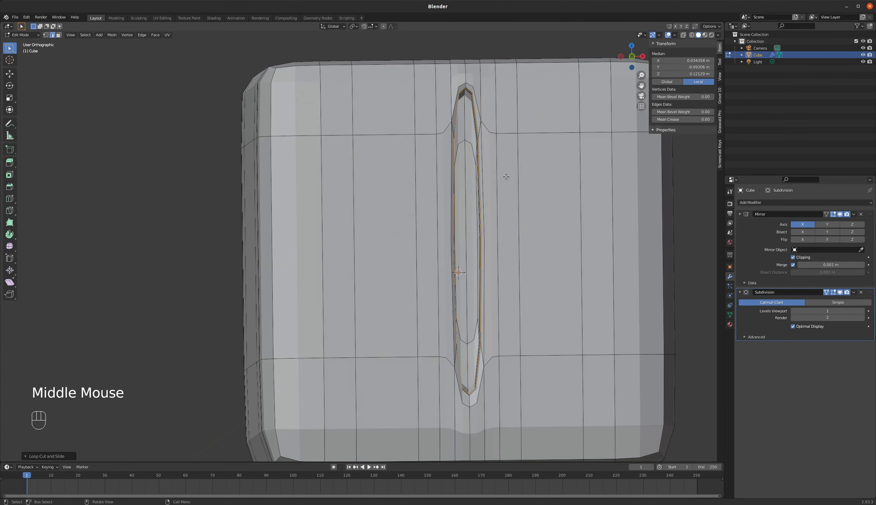
pyautogui.hotkey('ctrl', 'r')
pyautogui.click(498, 81)
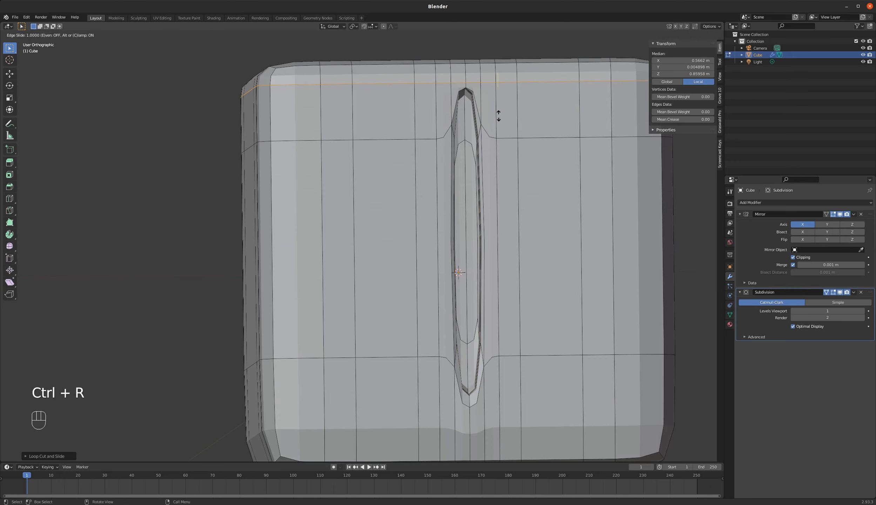
pyautogui.click(499, 94)
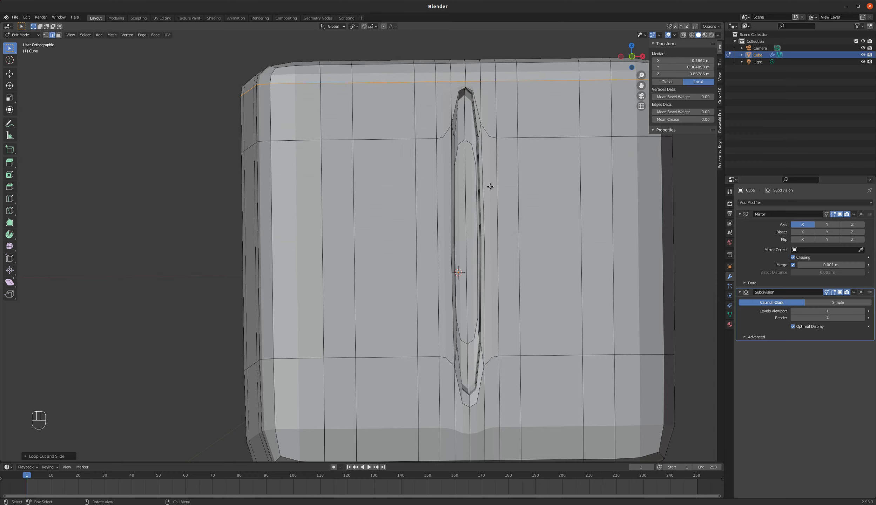
pyautogui.hotkey('ctrl', 'r')
pyautogui.click(504, 187)
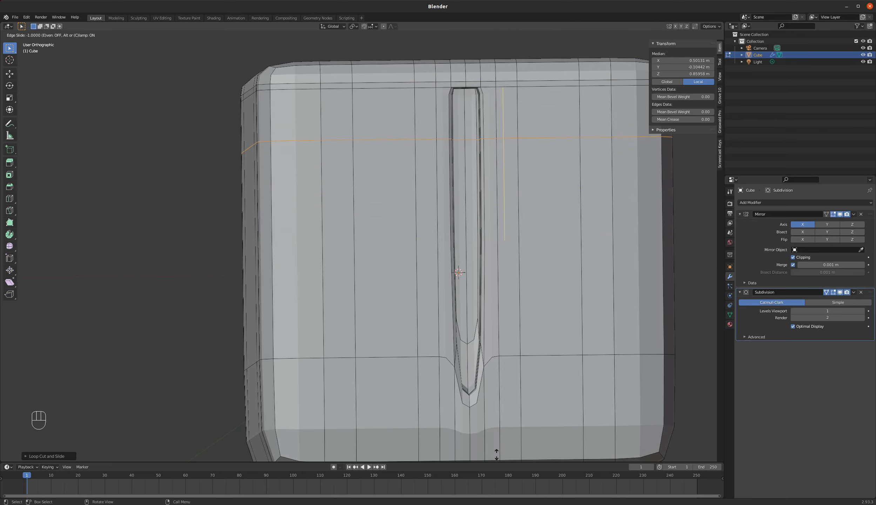
pyautogui.click(510, 184)
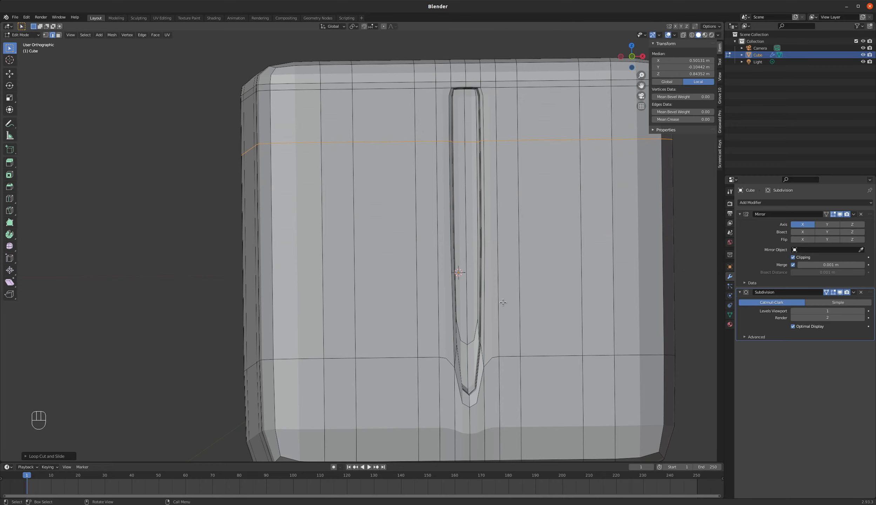
# Add horizontal edge loops around the body just below and above the groove's lower end, at about Z -0.62 m and -0.61 m
pyautogui.press('ctrl')
pyautogui.hotkey('ctrl', 'r')
pyautogui.click(491, 408)
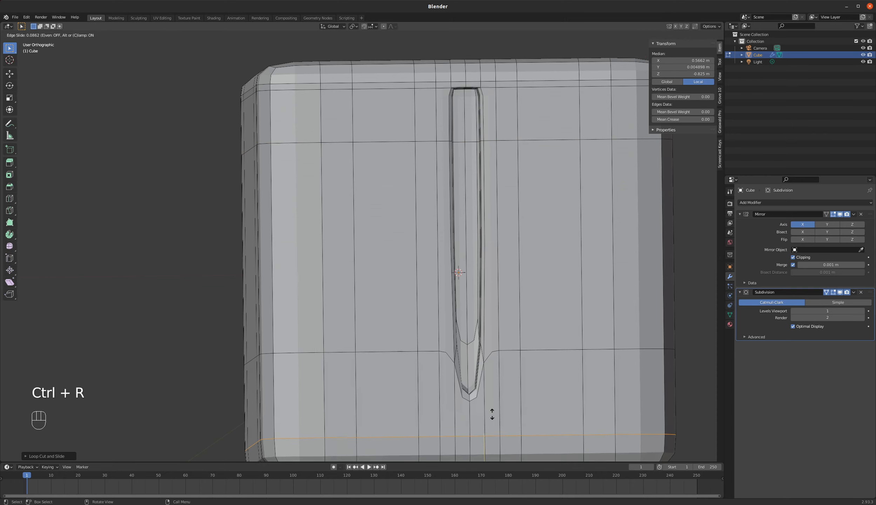
pyautogui.click(484, 367)
pyautogui.hotkey('ctrl', 'r')
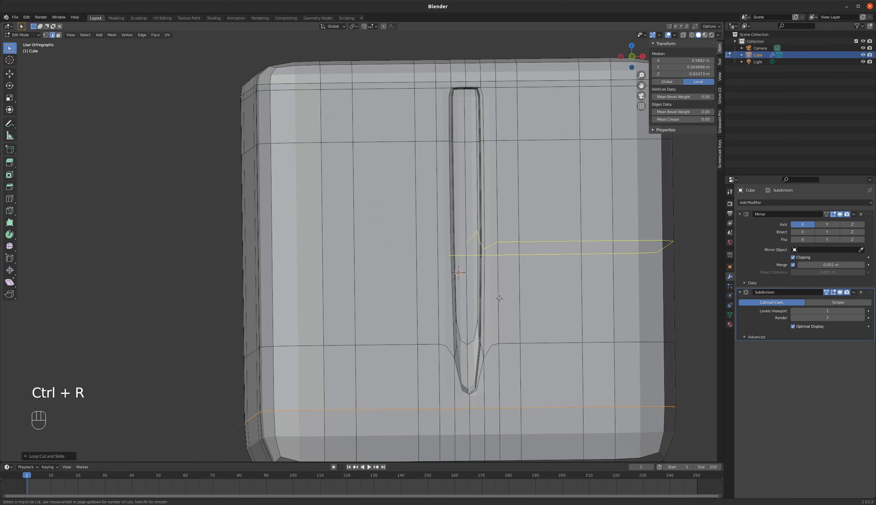
pyautogui.click(499, 297)
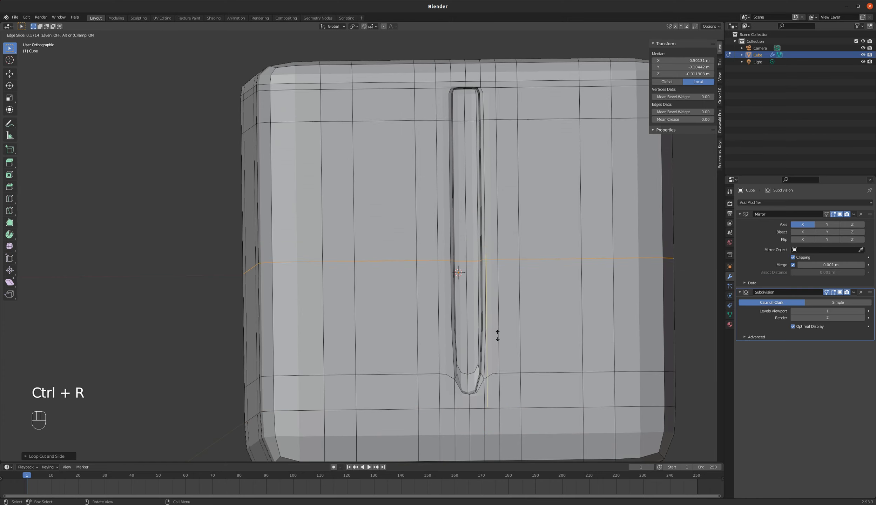
pyautogui.click(485, 451)
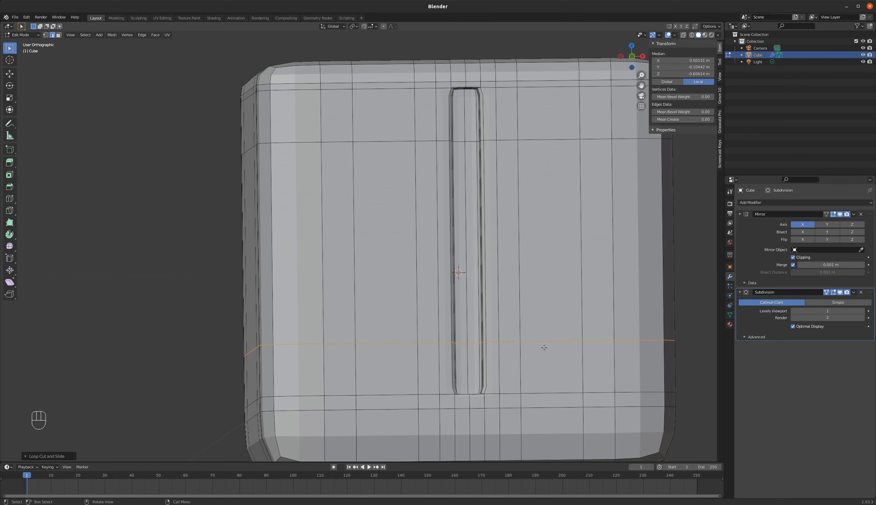
# Return to Object Mode and apply Shade Smooth to the toaster body
pyautogui.moveTo(541, 348); pyautogui.dragTo(483, 343, button='middle')
pyautogui.scroll(-4, 483, 342)
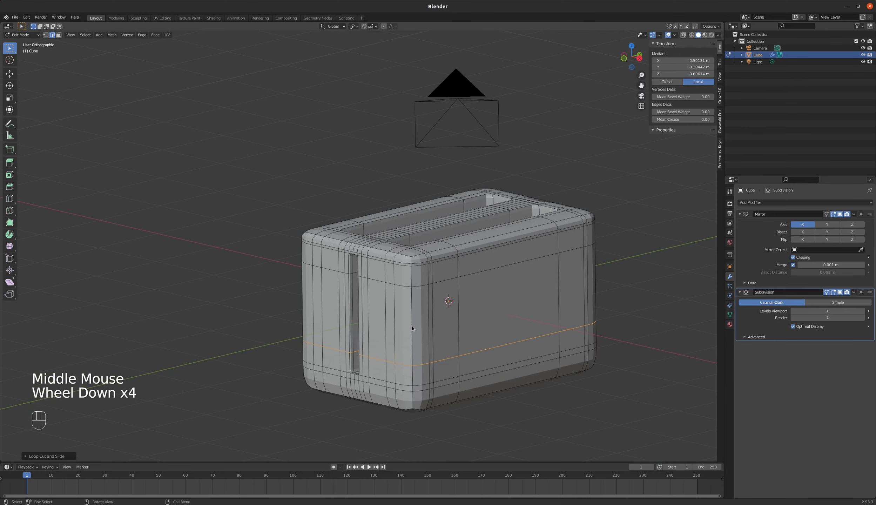
pyautogui.press('Tab')
pyautogui.moveTo(398, 336); pyautogui.dragTo(486, 361, button='middle')
pyautogui.scroll(2, 485, 361)
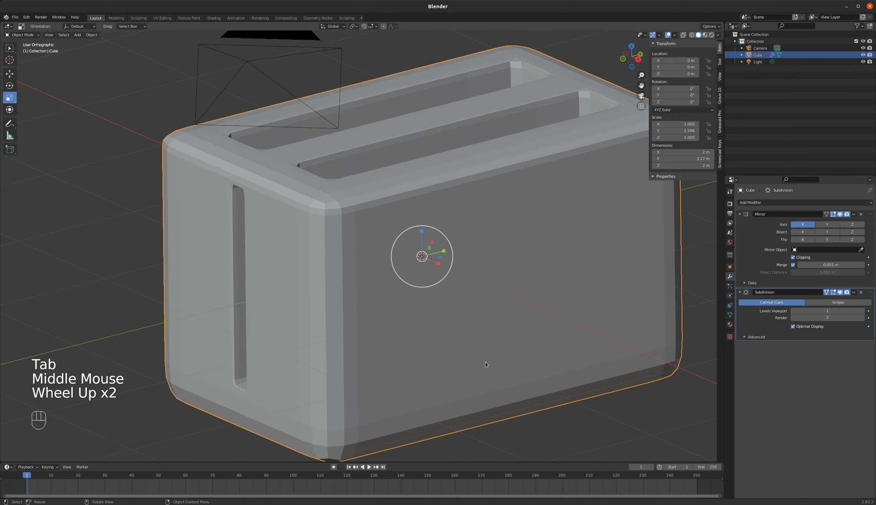
pyautogui.scroll(3, 337, 208)
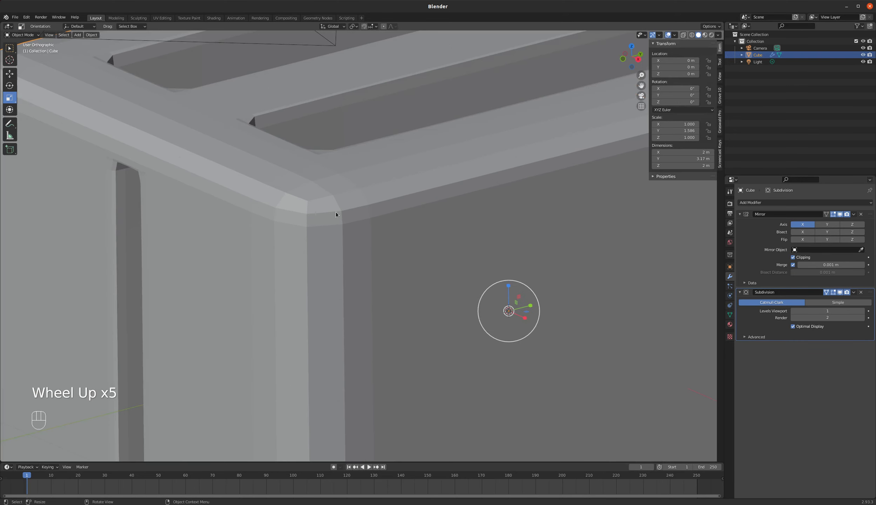
pyautogui.scroll(-1, 291, 219)
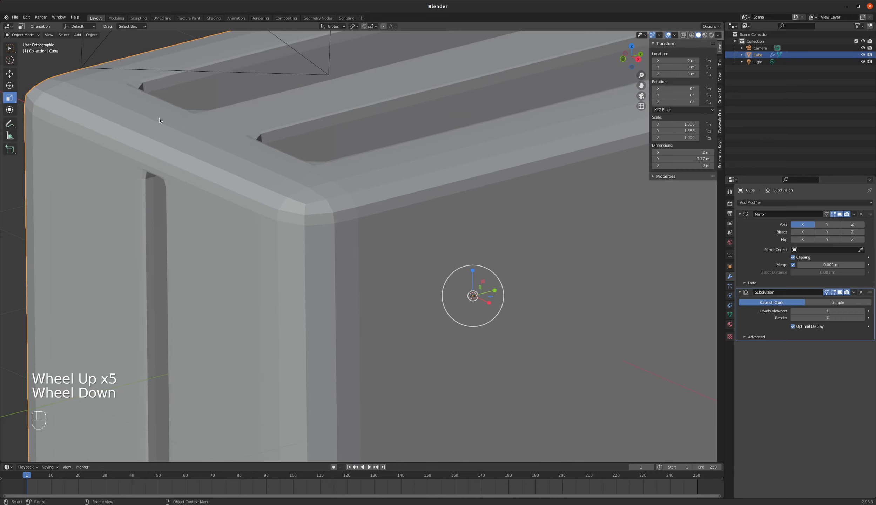
pyautogui.click(91, 35)
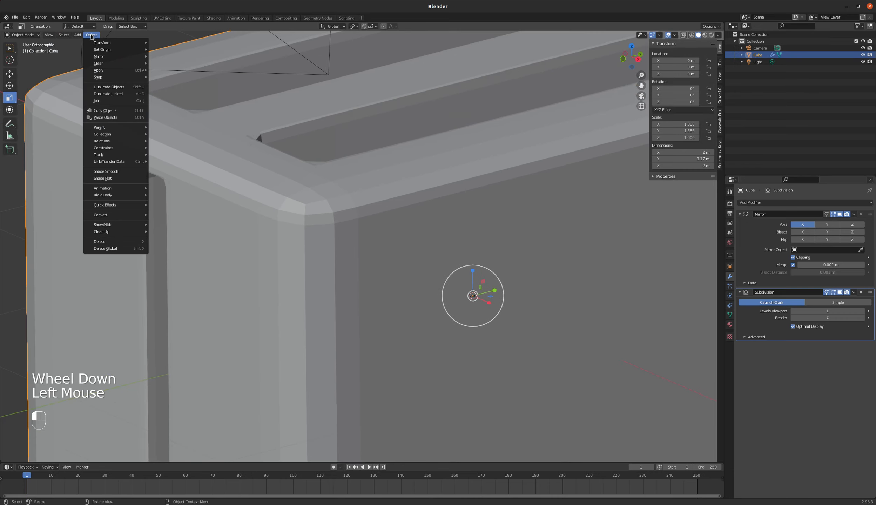
pyautogui.click(105, 171)
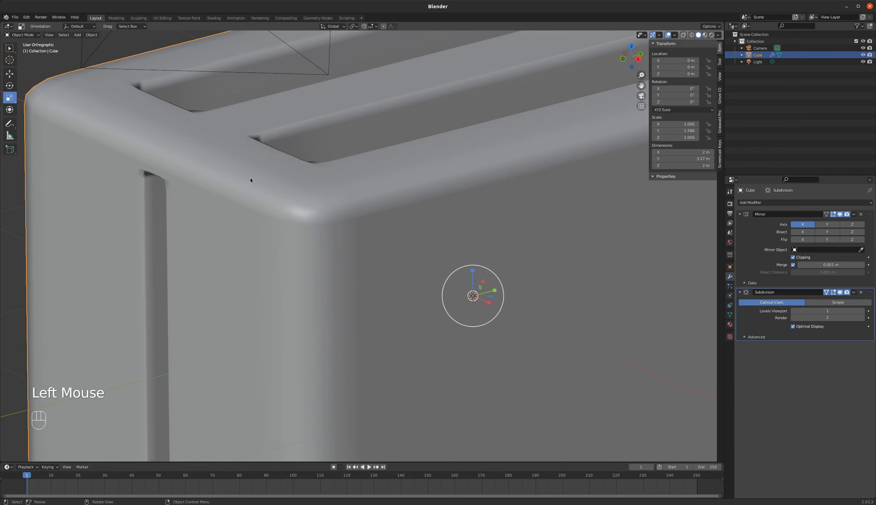
# In the Shading workspace, set the toaster material's Roughness to about 0.055 and its Metallic to 1.000
pyautogui.scroll(-4, 250, 179)
pyautogui.moveTo(249, 175); pyautogui.dragTo(294, 82, button='middle')
pyautogui.scroll(-1, 274, 185)
pyautogui.scroll(3, 299, 157)
pyautogui.scroll(-2, 307, 207)
pyautogui.scroll(-1, 279, 191)
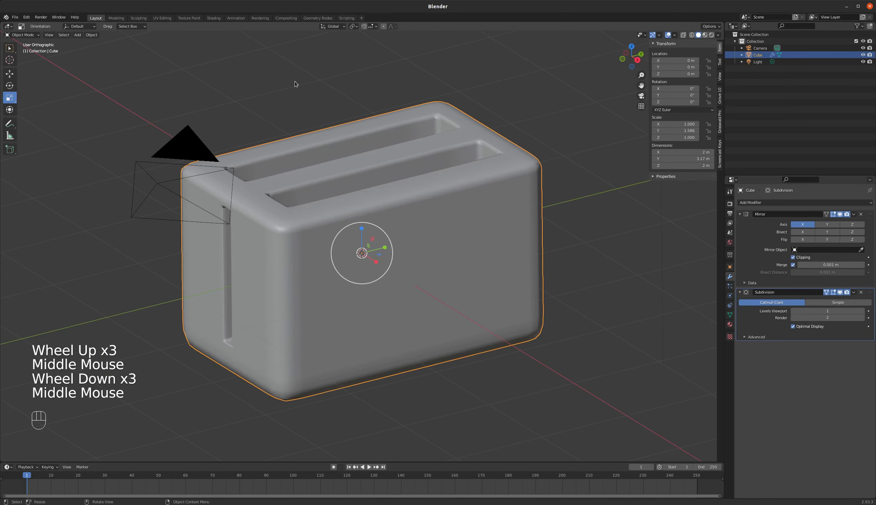
pyautogui.click(213, 18)
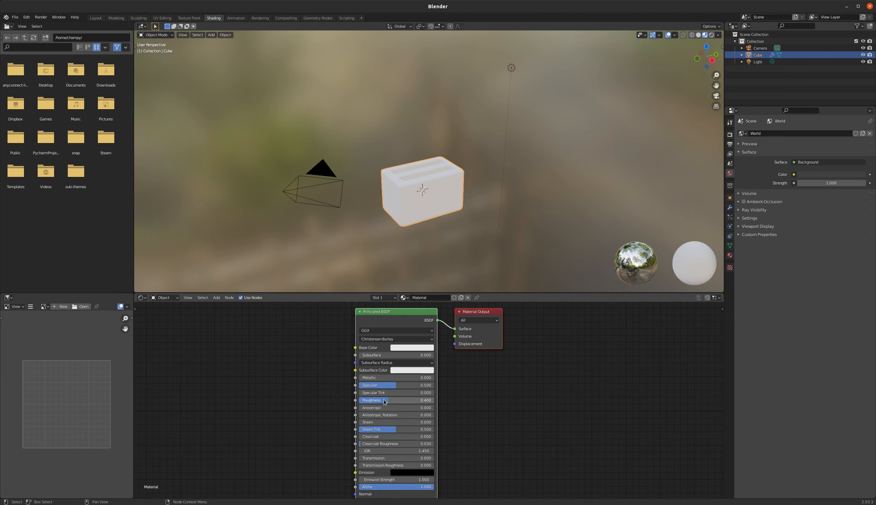
pyautogui.moveTo(385, 402); pyautogui.dragTo(434, 377)
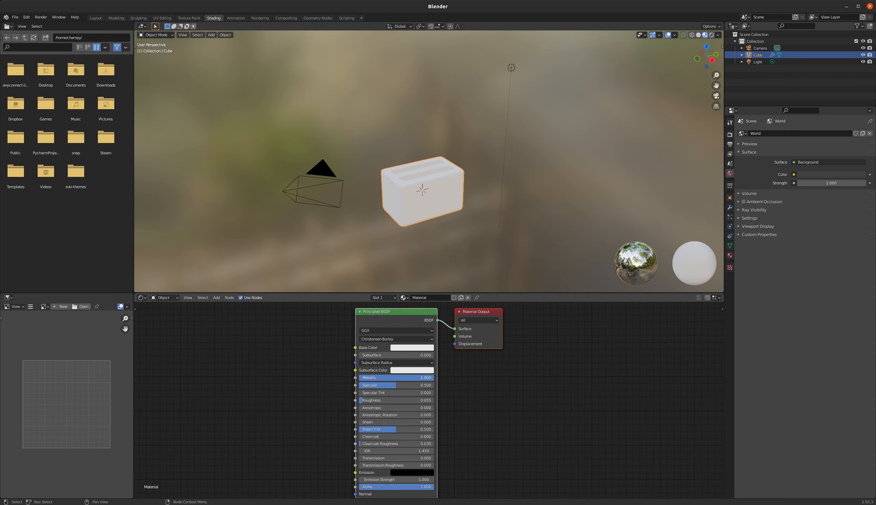
# Examine the reflections of the metallic material on the toaster from several angles
pyautogui.scroll(6, 395, 208)
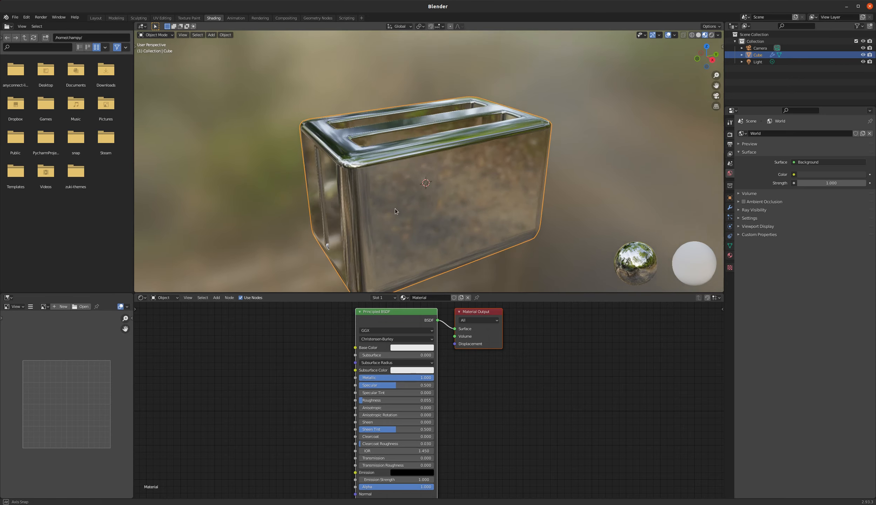
pyautogui.moveTo(395, 208); pyautogui.dragTo(408, 178, button='middle')
pyautogui.scroll(-3, 343, 208)
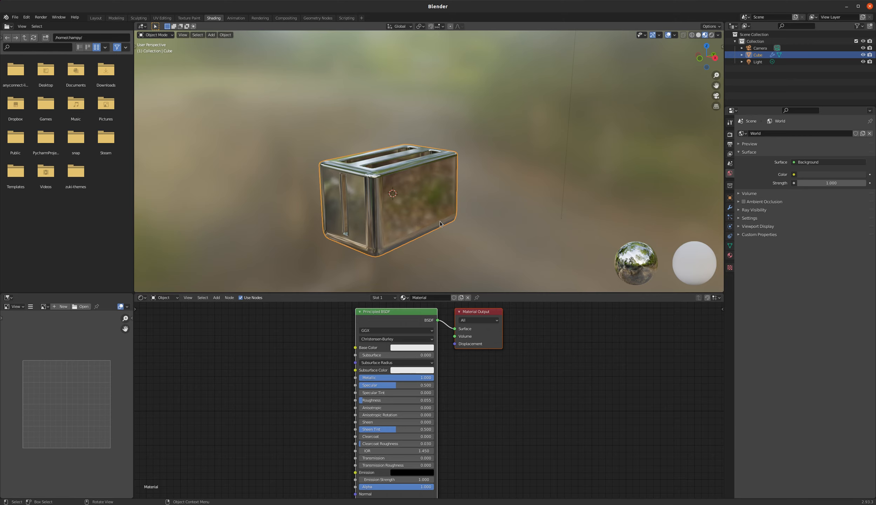
pyautogui.moveTo(440, 224); pyautogui.dragTo(404, 222, button='middle')
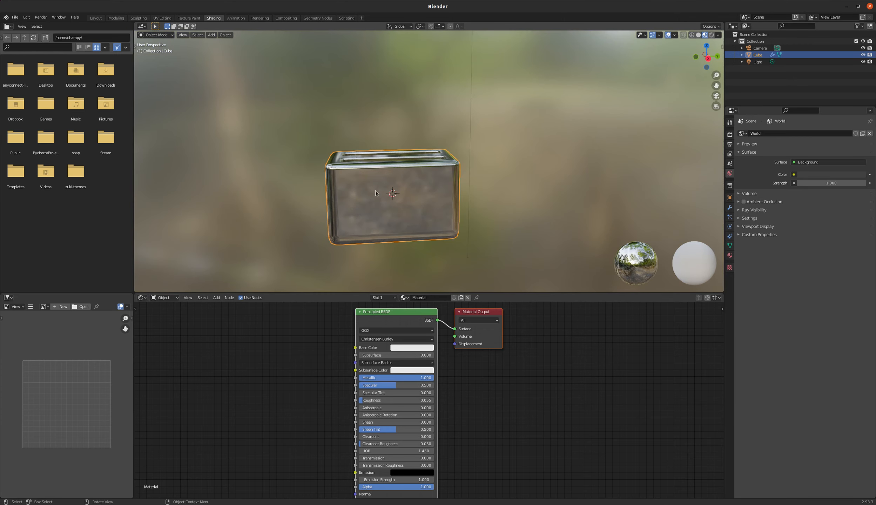
pyautogui.moveTo(376, 191); pyautogui.dragTo(412, 287, button='middle')
pyautogui.scroll(3, 408, 214)
pyautogui.scroll(-2, 404, 207)
# Shift the material's Base Color very slightly away from neutral white
pyautogui.click(413, 347)
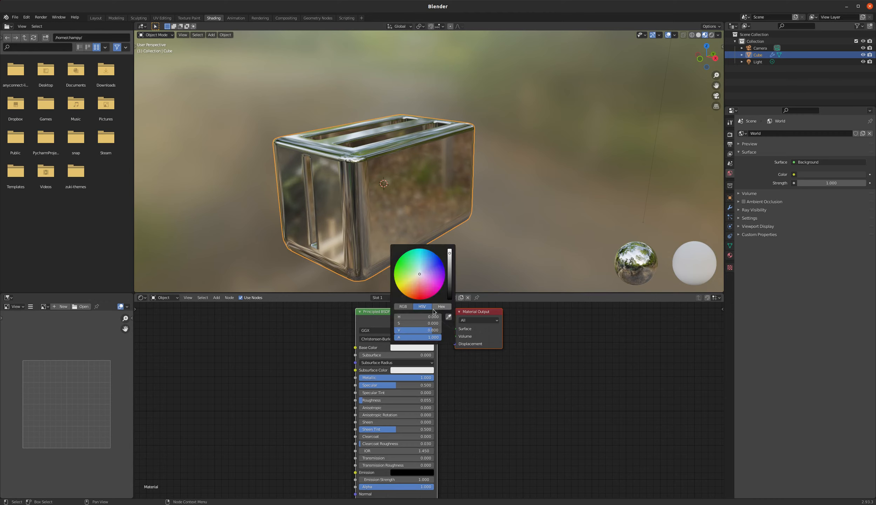
pyautogui.moveTo(419, 274)
pyautogui.mouseDown()
pyautogui.moveTo(419, 285)
pyautogui.moveTo(428, 274)
pyautogui.moveTo(418, 273)
pyautogui.mouseUp()
pyautogui.moveTo(355, 48); pyautogui.dragTo(344, 54, button='middle')
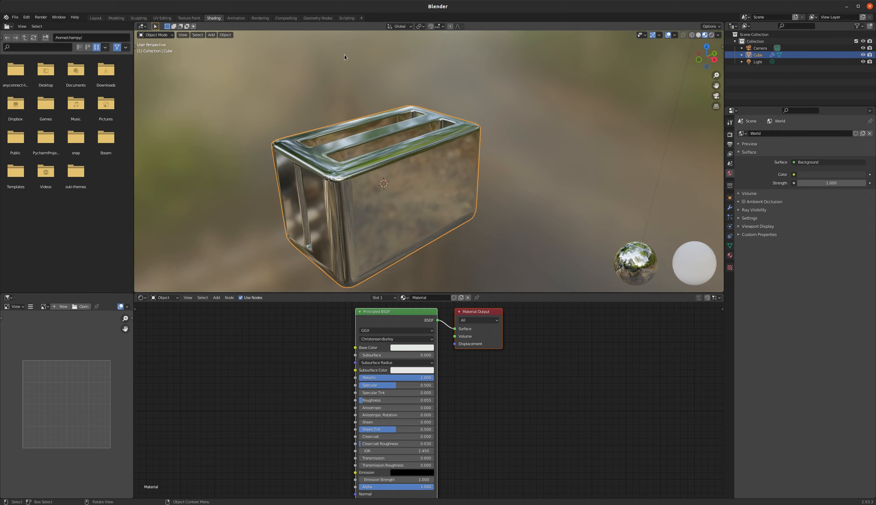
# Return to the Layout workspace and add a new mesh cube at the origin
pyautogui.click(95, 18)
pyautogui.moveTo(416, 186); pyautogui.dragTo(380, 202, button='middle')
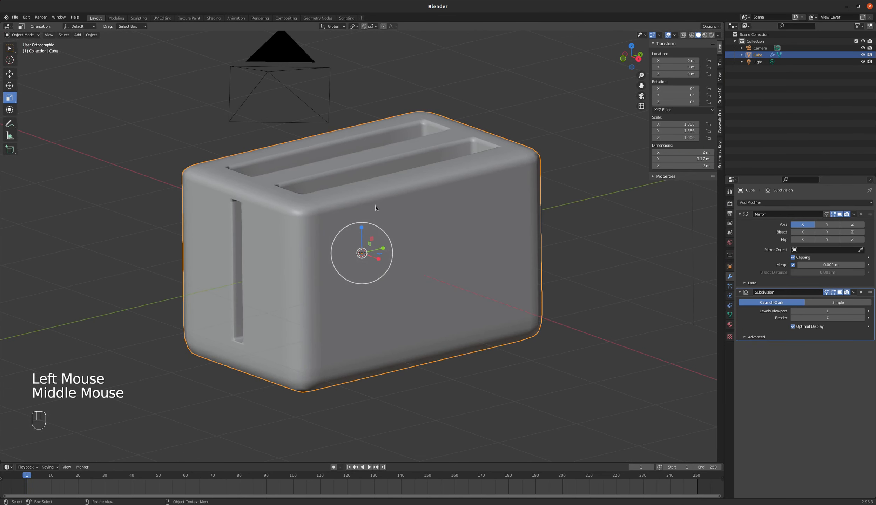
pyautogui.scroll(-3, 398, 167)
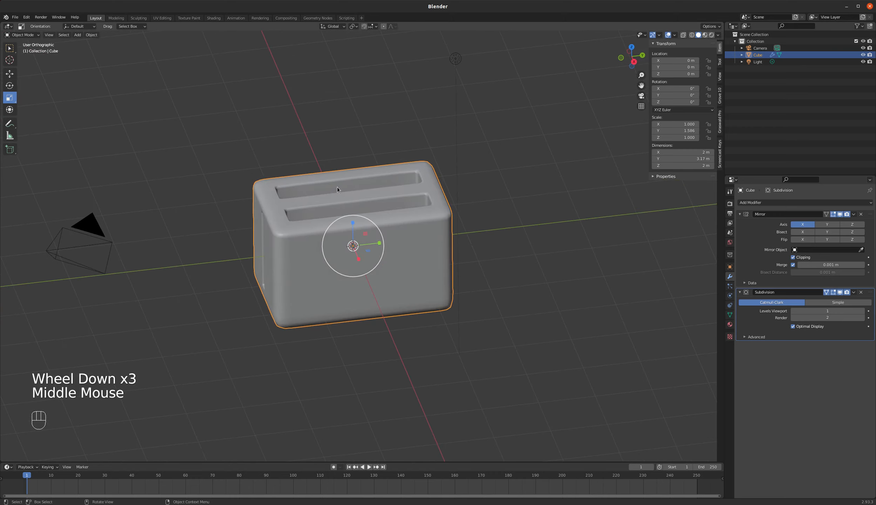
pyautogui.scroll(4, 337, 189)
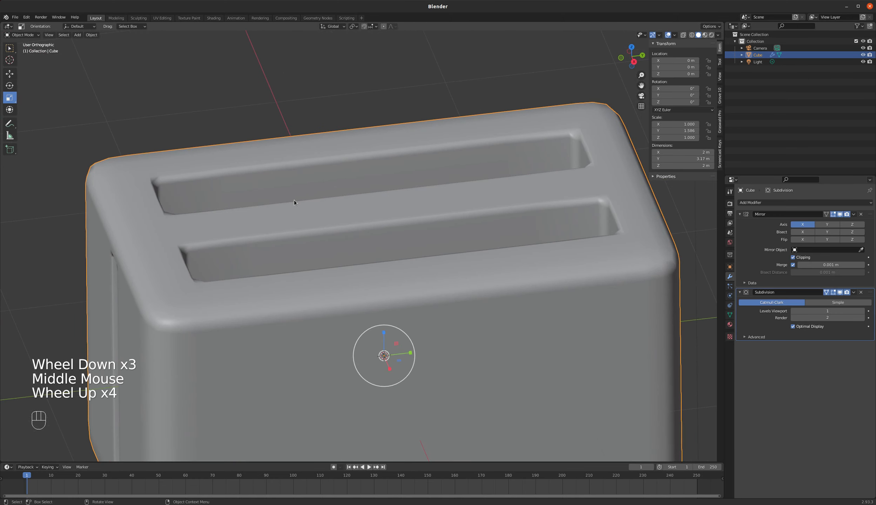
pyautogui.scroll(-3, 274, 224)
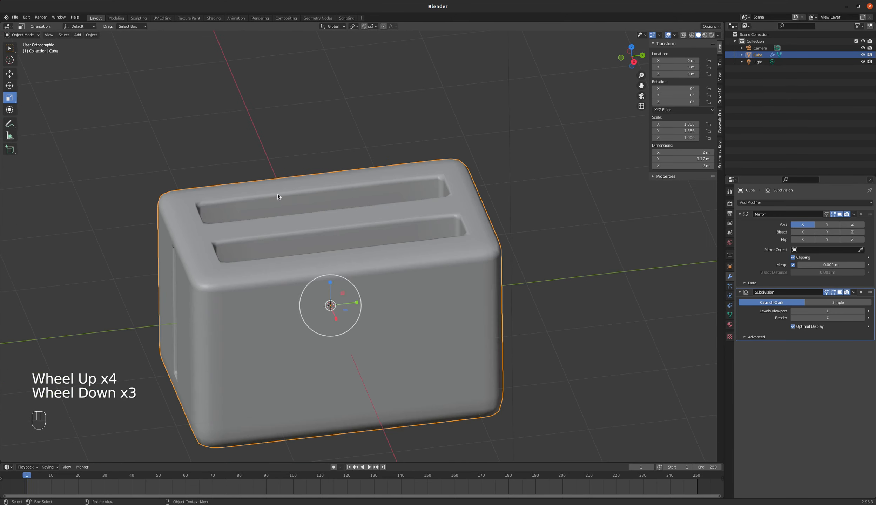
pyautogui.scroll(2, 272, 191)
pyautogui.press('shift')
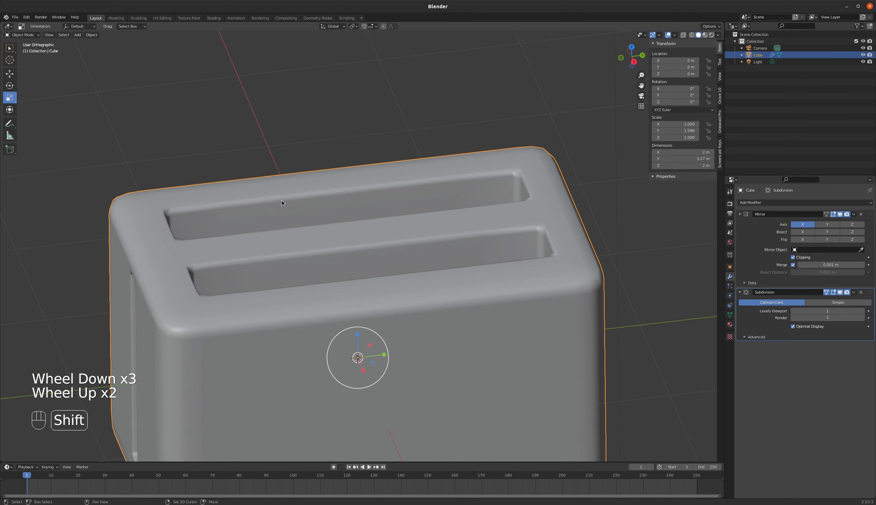
pyautogui.hotkey('shift', 'a')
pyautogui.moveTo(288, 207)
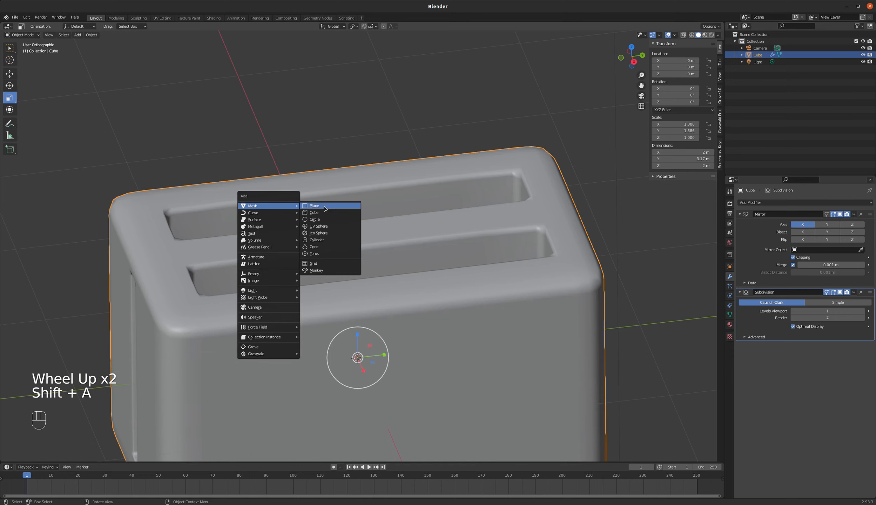
pyautogui.click(310, 212)
pyautogui.scroll(-3, 320, 241)
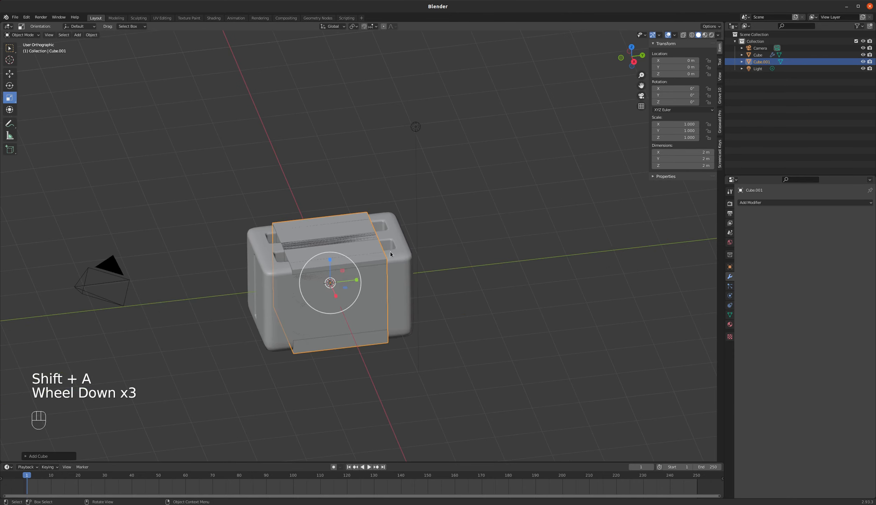
# In top view, scale the new cube down uniformly to about 0.022 m per side
pyautogui.press('KP_7')
pyautogui.press('s')
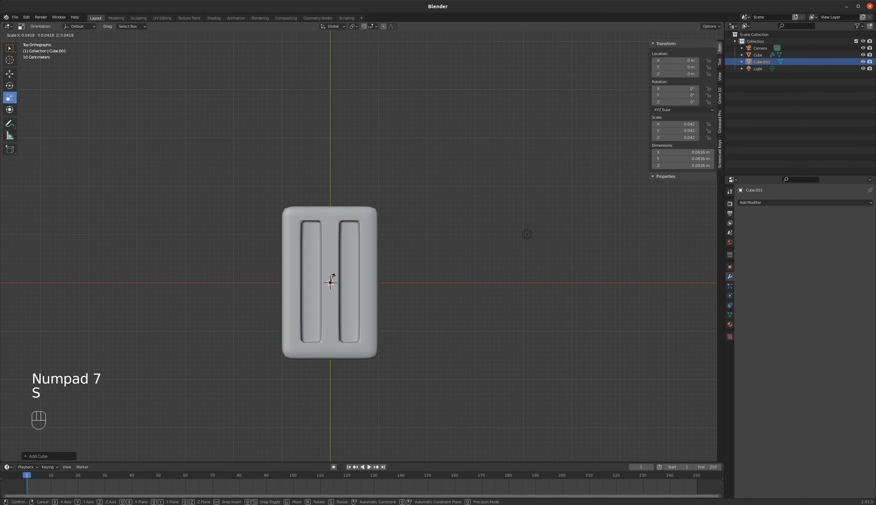
pyautogui.click(331, 280)
pyautogui.scroll(5, 357, 235)
pyautogui.press('s')
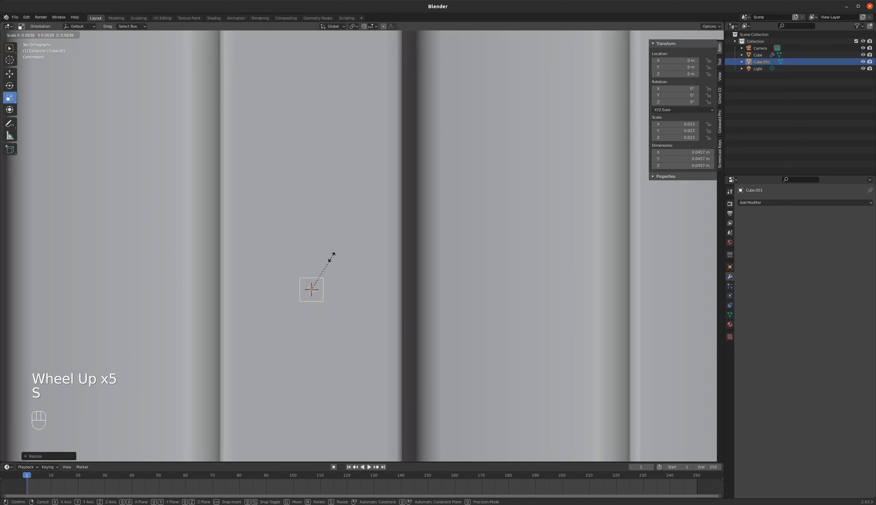
pyautogui.click(323, 271)
pyautogui.scroll(1, 340, 266)
pyautogui.scroll(-4, 340, 266)
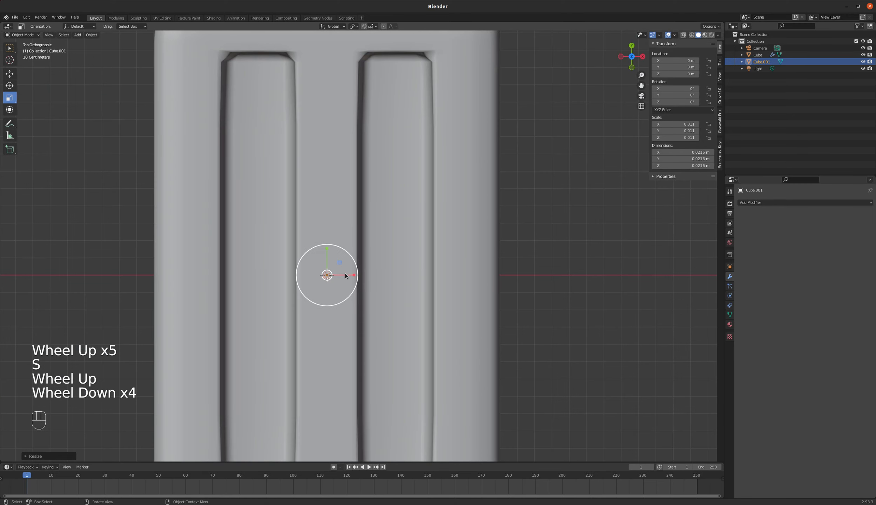
# In right side view, move the small cube up along Z to about 1.08 m, just above the toaster's top
pyautogui.middleClick(345, 270)
pyautogui.press('KP_3')
pyautogui.press('g')
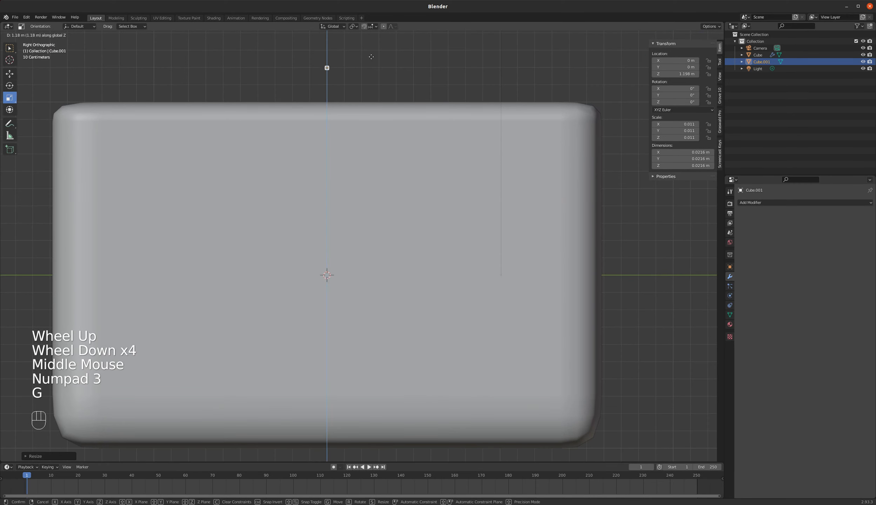
pyautogui.click(396, 85)
pyautogui.press('g')
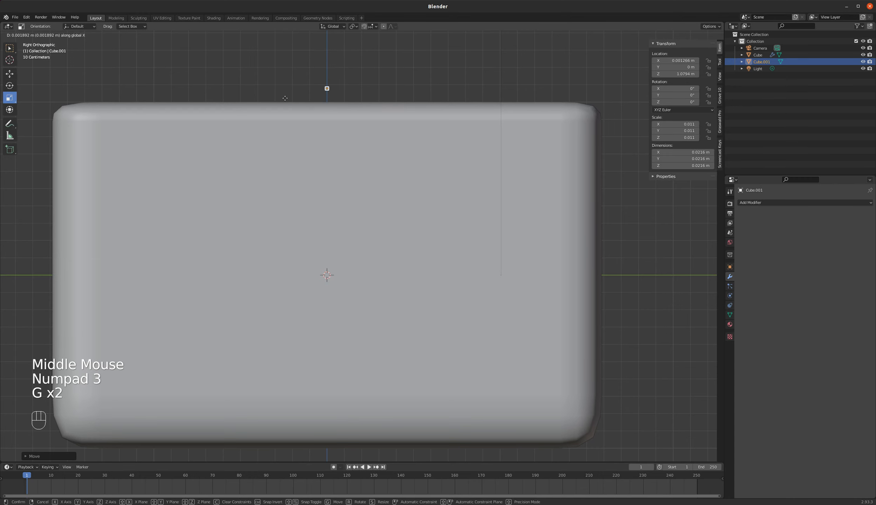
pyautogui.press('x')
pyautogui.rightClick(329, 97)
pyautogui.scroll(-3, 301, 191)
pyautogui.moveTo(302, 191); pyautogui.dragTo(293, 178, button='middle')
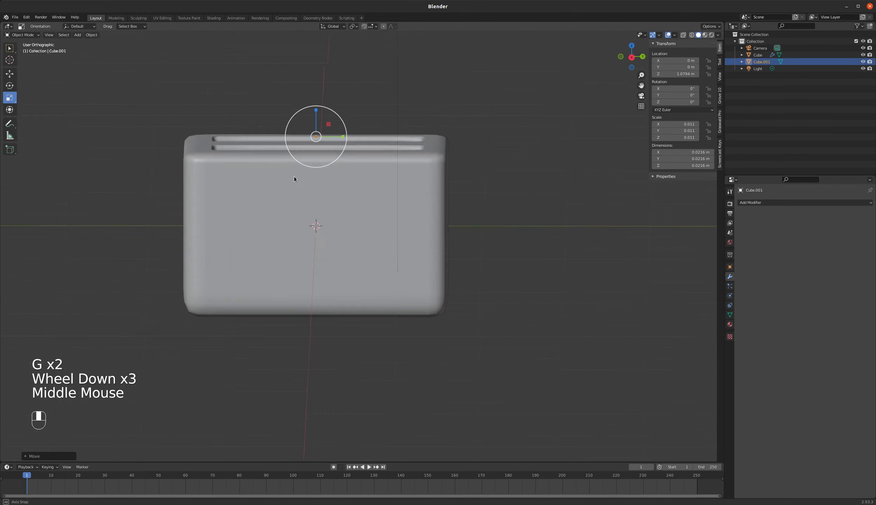
# Scale the small cube along Y by 150, and shorten the resulting rod along Y to about 2.66 m
pyautogui.press('s')
pyautogui.press('y')
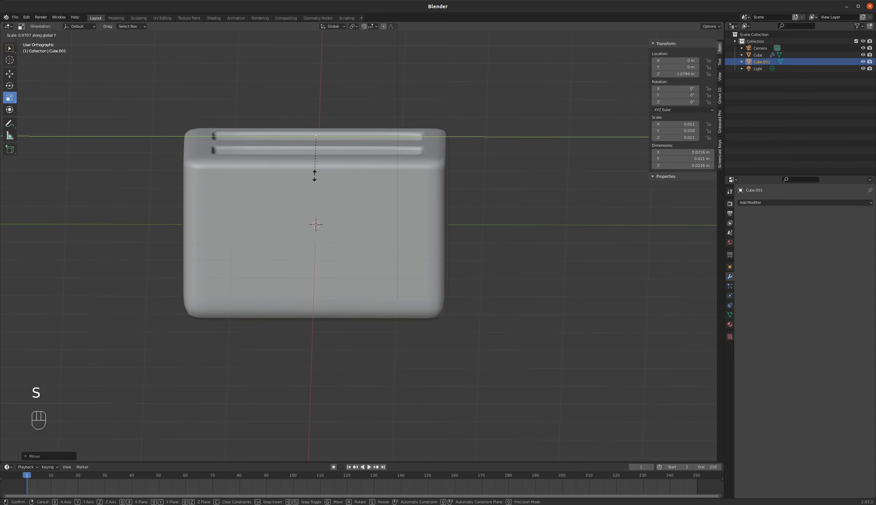
pyautogui.write('150')
pyautogui.press('Return')
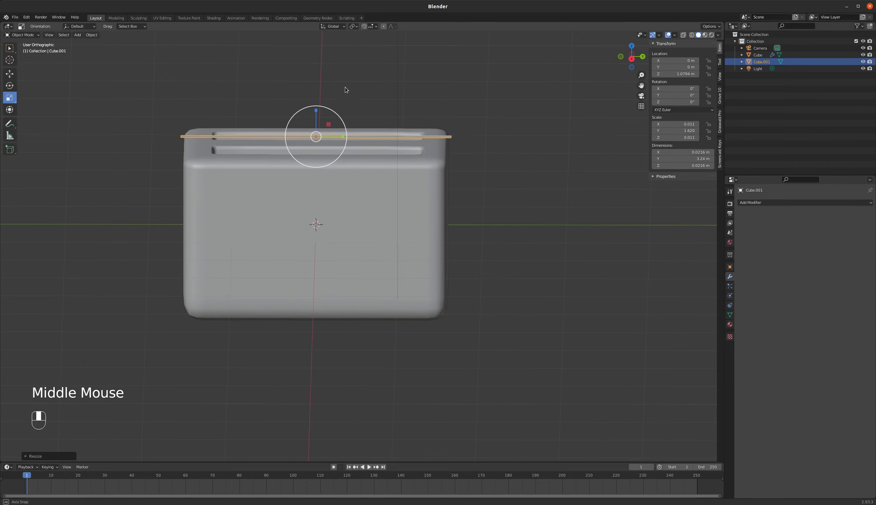
pyautogui.moveTo(346, 86); pyautogui.dragTo(352, 80, button='middle')
pyautogui.press('s')
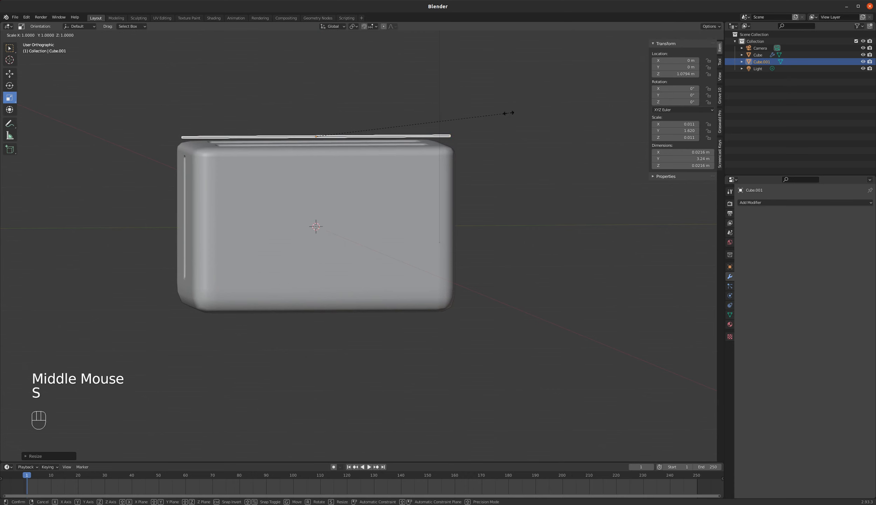
pyautogui.press('y')
pyautogui.click(474, 119)
pyautogui.press('KP_1')
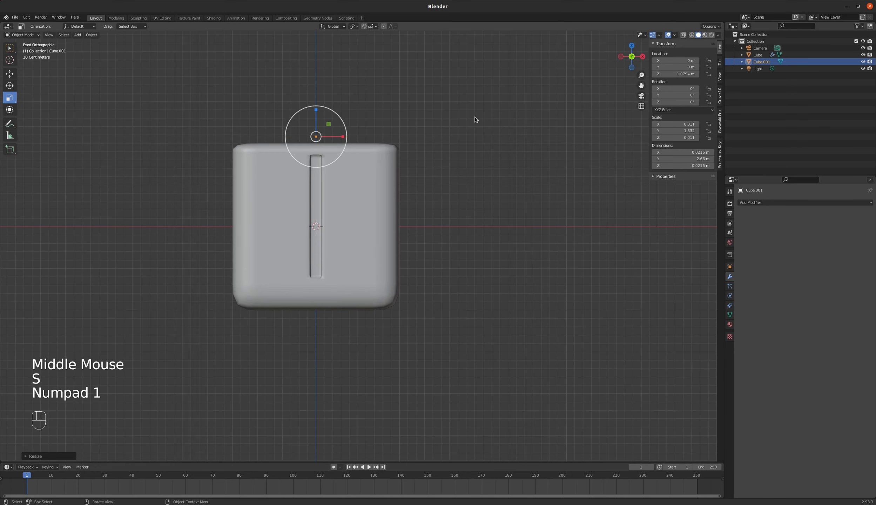
# In right side view, shorten the rod along Y to about 2.53 m and move it along Y to about 0.04 m
pyautogui.press('KP_3')
pyautogui.press('z')
pyautogui.scroll(3, 303, 121)
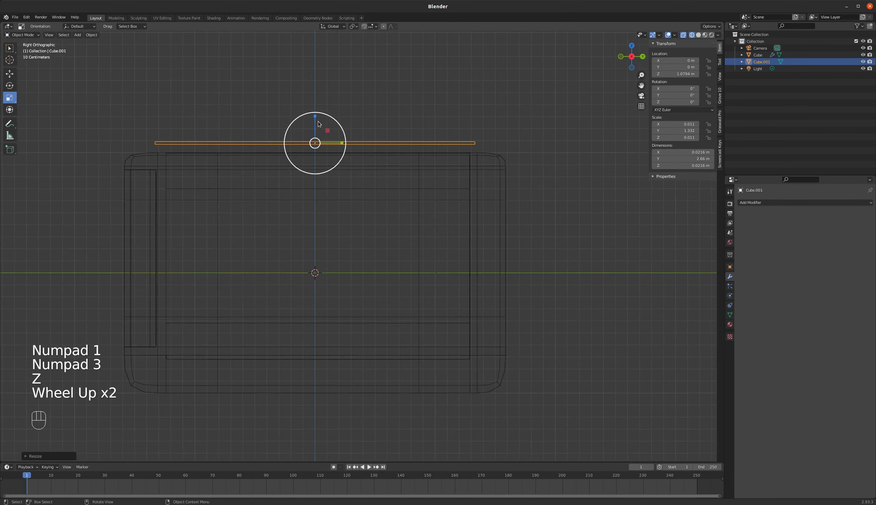
pyautogui.press('s')
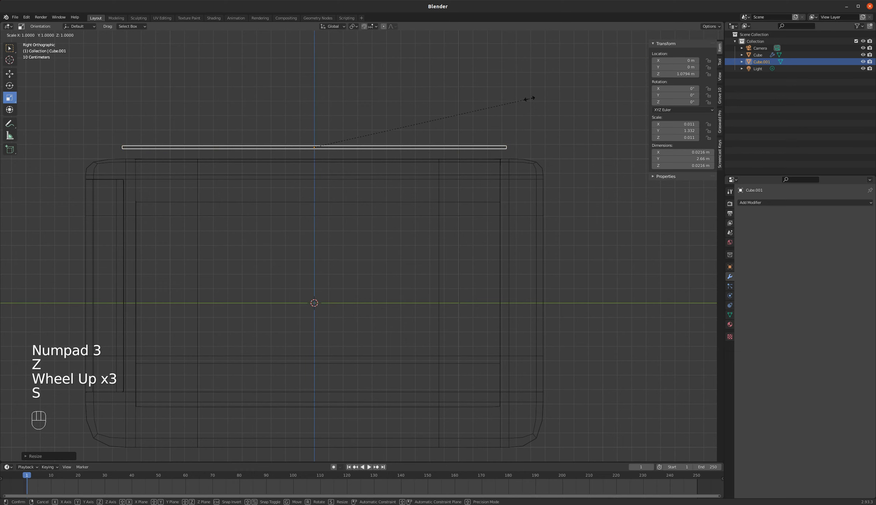
pyautogui.press('y')
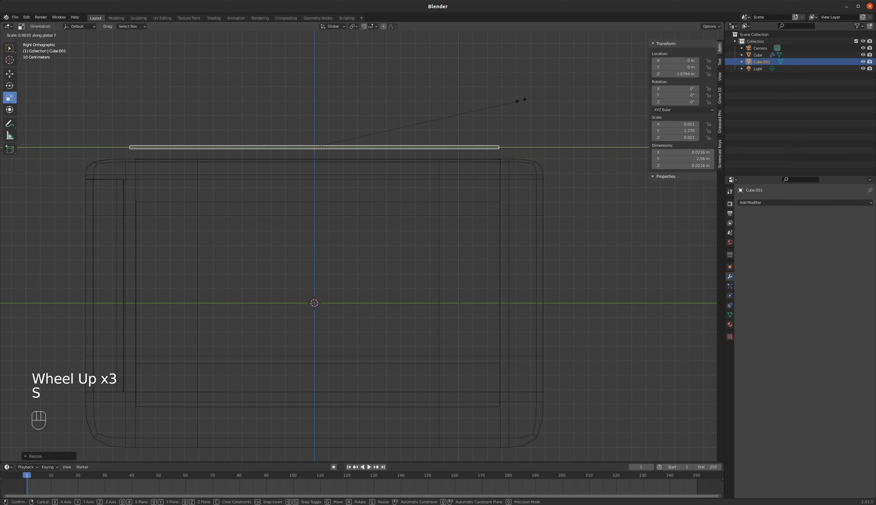
pyautogui.press('g')
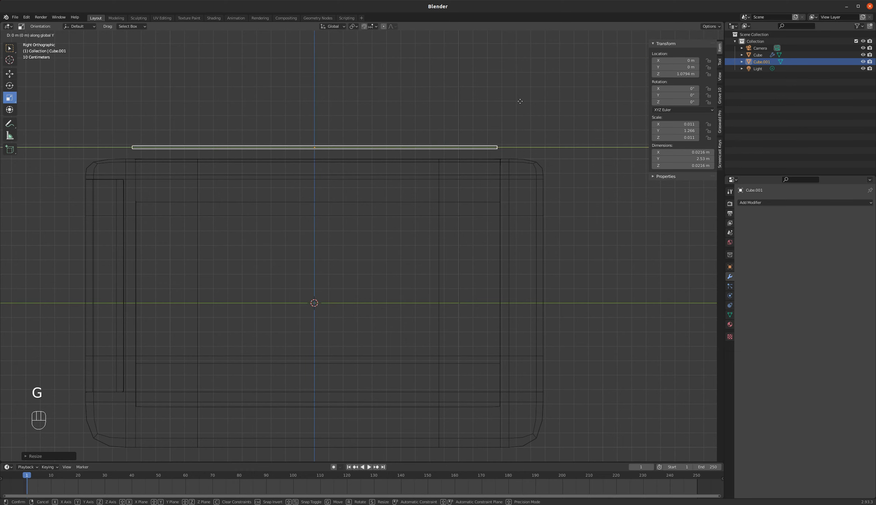
pyautogui.click(510, 104)
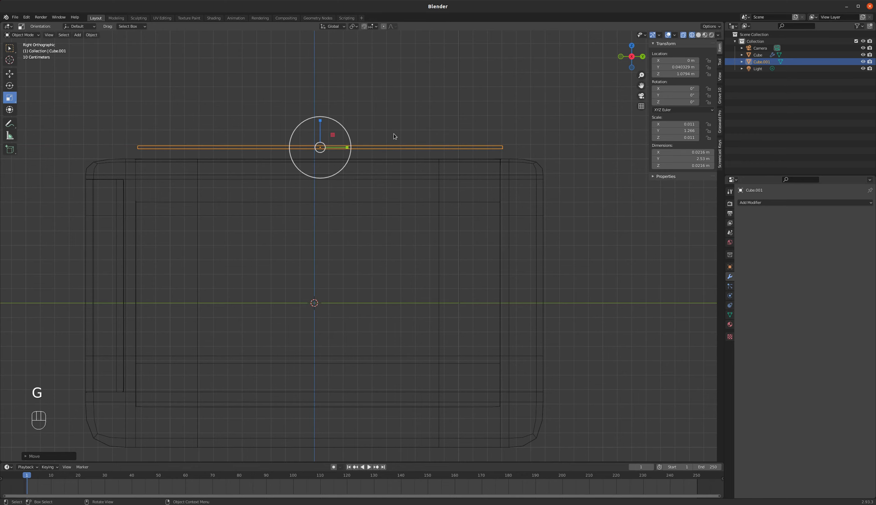
# In Edit Mode, add 19 evenly spaced loop cuts across the rod's length without sliding them
pyautogui.press('z')
pyautogui.press('Tab')
pyautogui.moveTo(394, 136); pyautogui.dragTo(178, 158, button='middle')
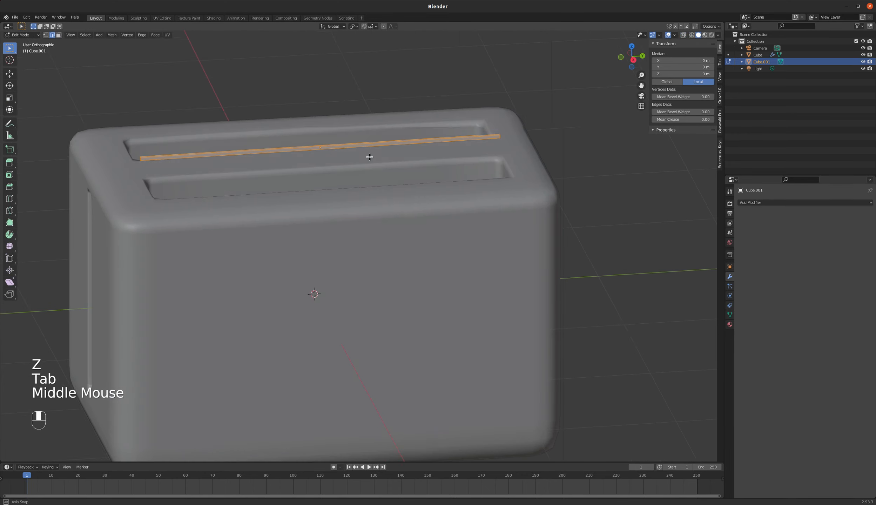
pyautogui.scroll(3, 178, 158)
pyautogui.scroll(-2, 190, 156)
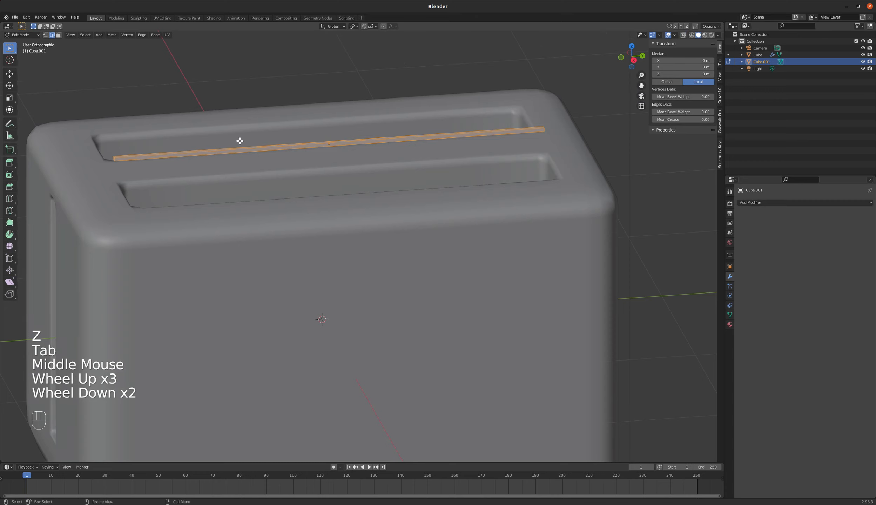
pyautogui.scroll(2, 366, 137)
pyautogui.scroll(-1, 327, 146)
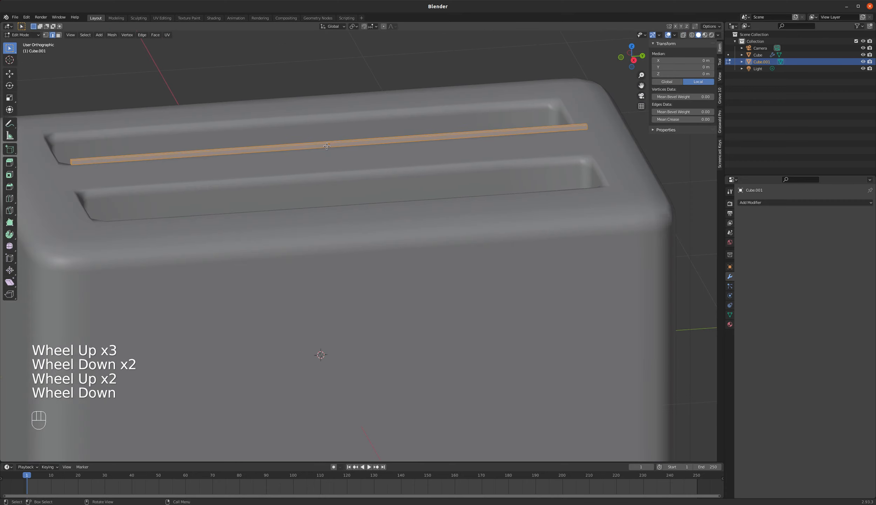
pyautogui.hotkey('ctrl', 'r')
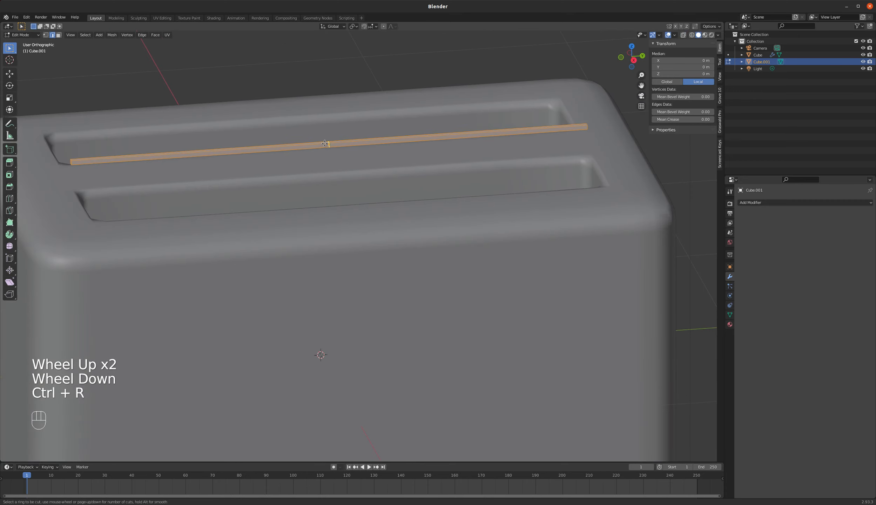
pyautogui.scroll(1, 325, 143)
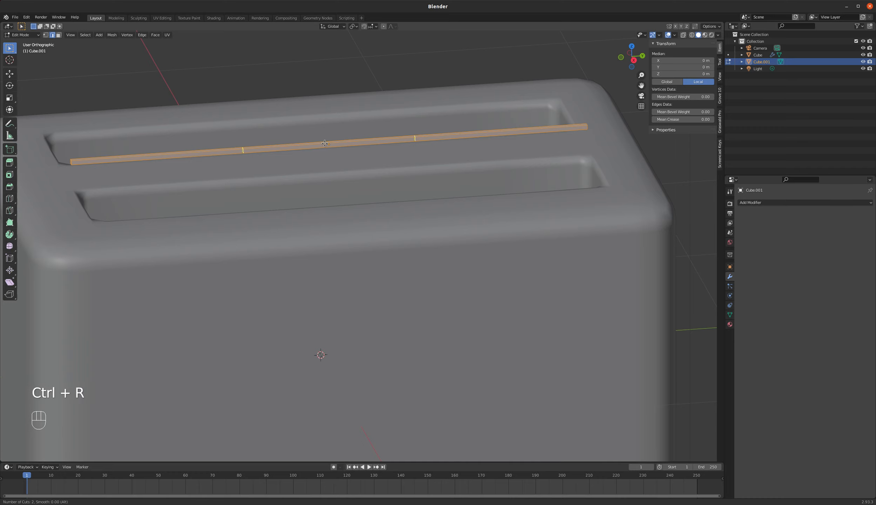
pyautogui.scroll(4, 324, 143)
pyautogui.click(324, 143)
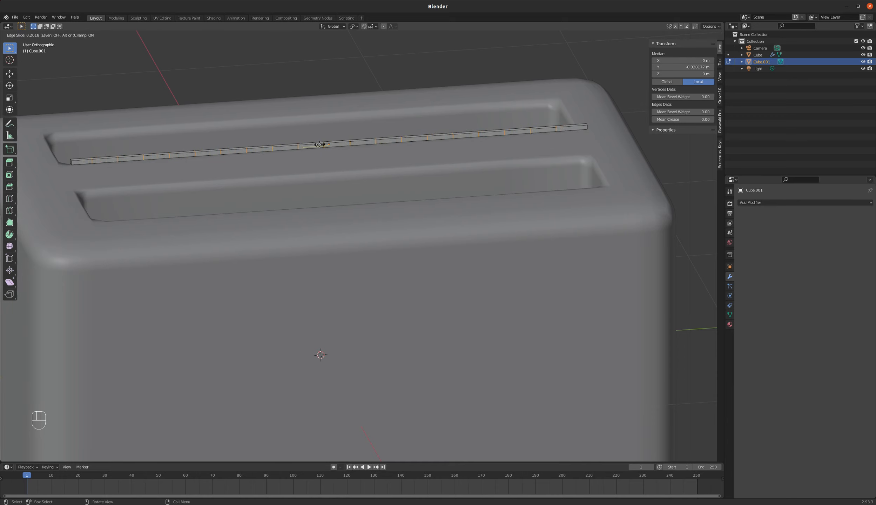
pyautogui.rightClick(319, 144)
# In wireframe display, deselect every second loop along the rod with circle select, starting with the second loop from the lever-groove end
pyautogui.press('z')
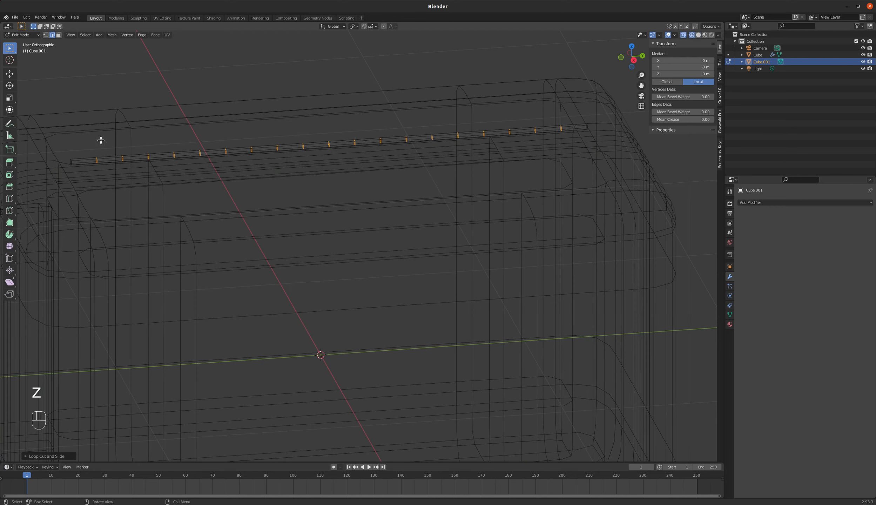
pyautogui.press('c')
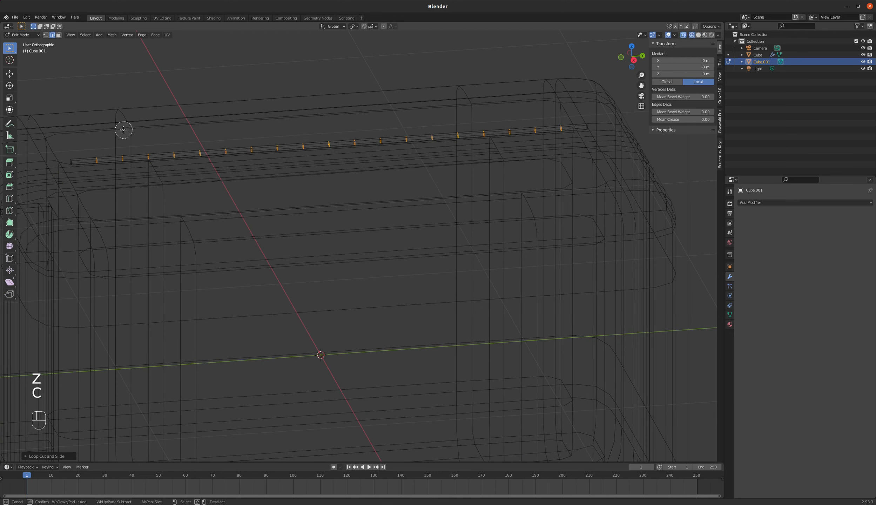
pyautogui.rightClick(123, 130)
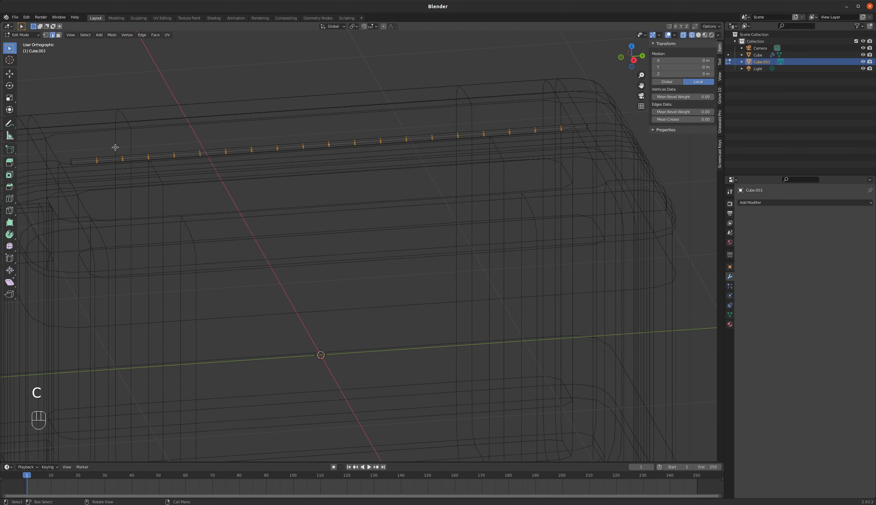
pyautogui.press('c')
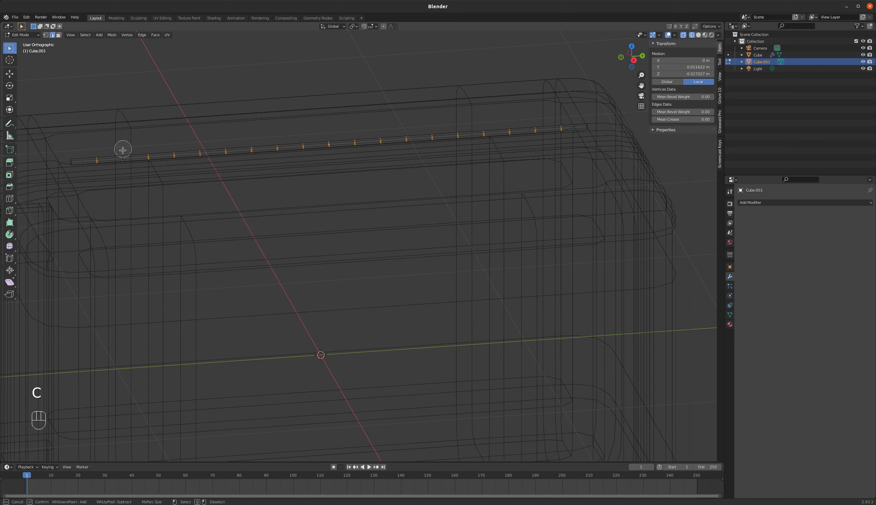
pyautogui.moveTo(123, 150)
pyautogui.keyDown('shift'); pyautogui.mouseDown()
pyautogui.moveTo(126, 162)
pyautogui.moveTo(211, 143)
pyautogui.moveTo(227, 156)
pyautogui.moveTo(276, 139)
pyautogui.moveTo(281, 158)
pyautogui.moveTo(377, 136)
pyautogui.mouseUp(); pyautogui.keyUp('shift')
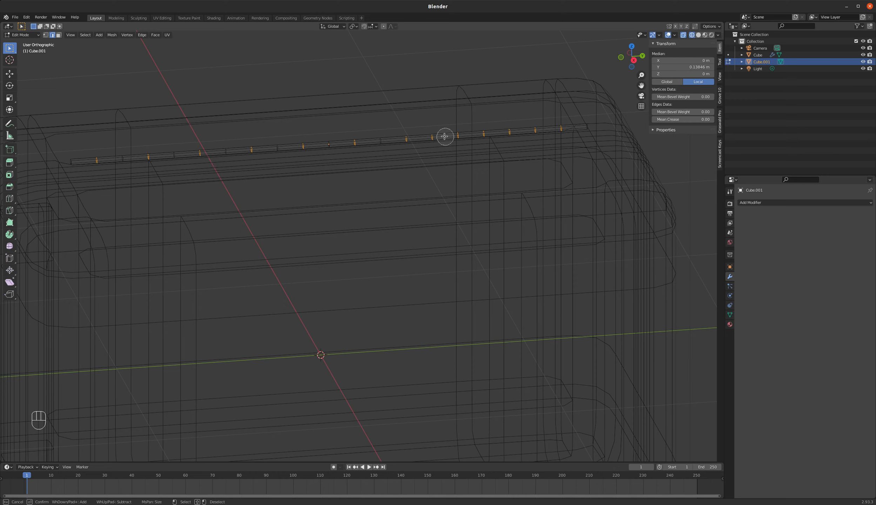
pyautogui.moveTo(445, 136)
pyautogui.keyDown('shift'); pyautogui.mouseDown()
pyautogui.moveTo(434, 140)
pyautogui.moveTo(549, 125)
pyautogui.moveTo(537, 137)
pyautogui.mouseUp(); pyautogui.keyUp('shift')
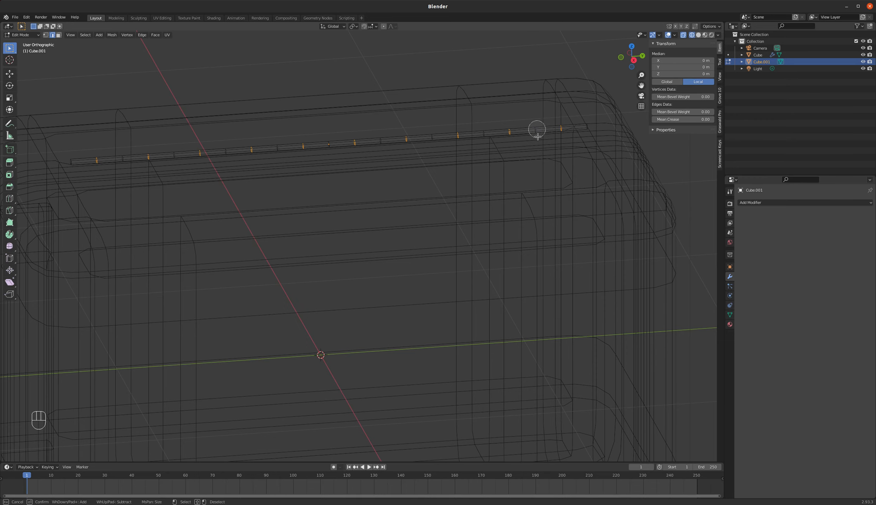
pyautogui.press('Escape')
# Back in solid display, raise the selected loops along Z by about 0.11 m to form a zigzag, and return to Object Mode
pyautogui.press('z')
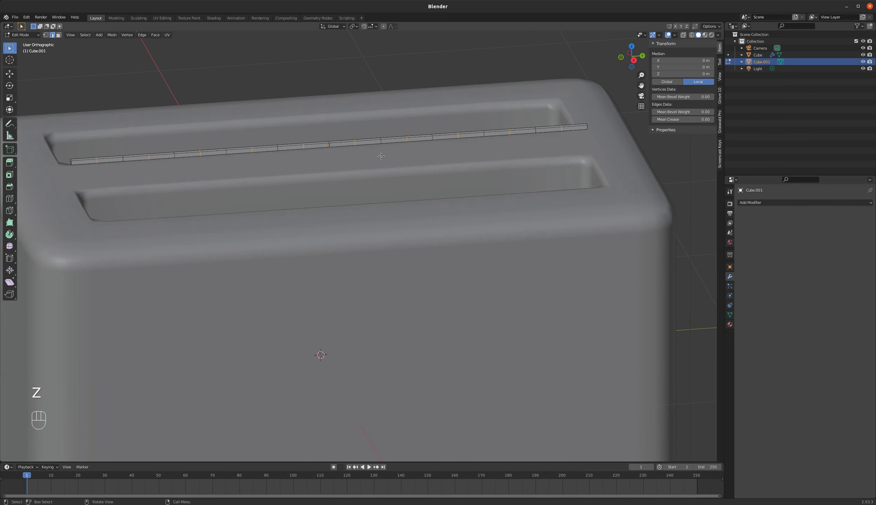
pyautogui.press('g')
pyautogui.press('z')
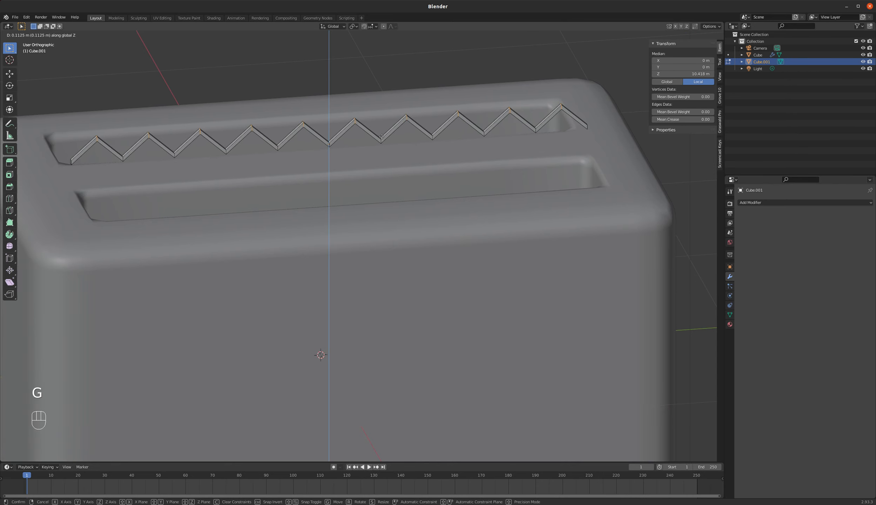
pyautogui.click(382, 136)
pyautogui.moveTo(400, 141); pyautogui.dragTo(400, 136, button='middle')
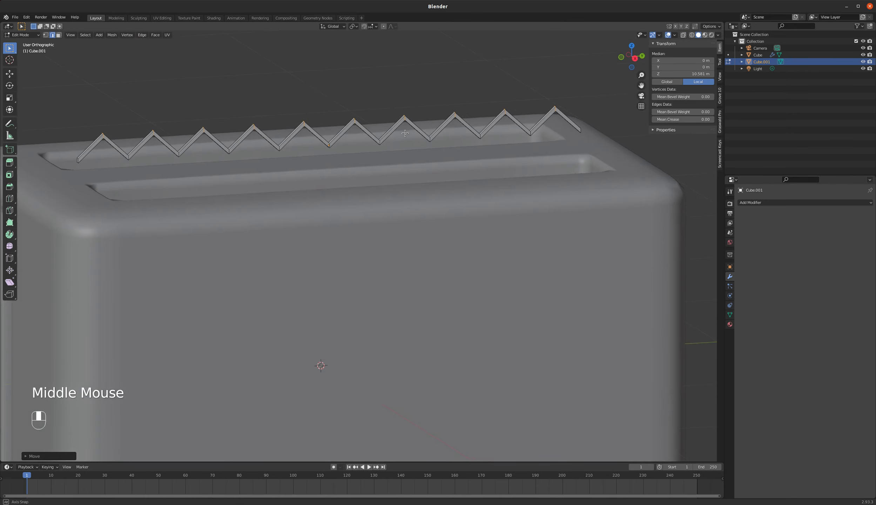
pyautogui.press('Tab')
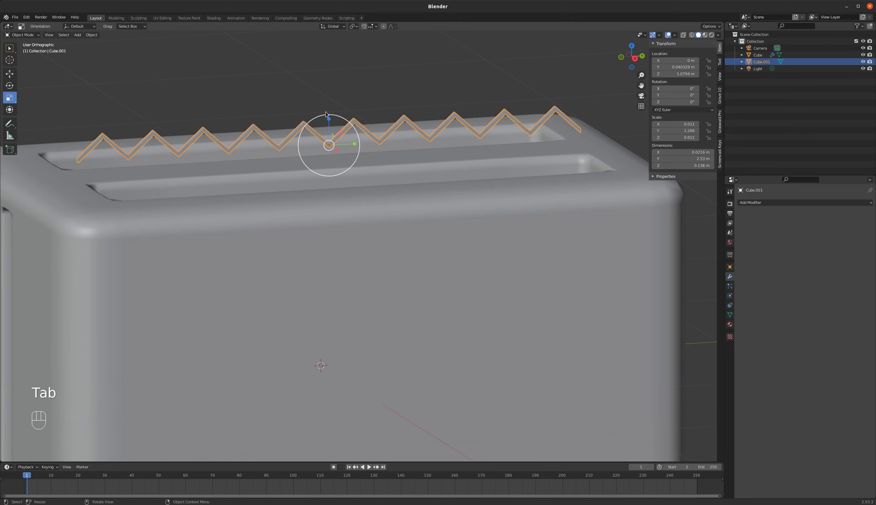
# Add a Subdivision Surface modifier to the zigzag rod and set its viewport level to 2
pyautogui.moveTo(326, 112); pyautogui.dragTo(354, 135, button='middle')
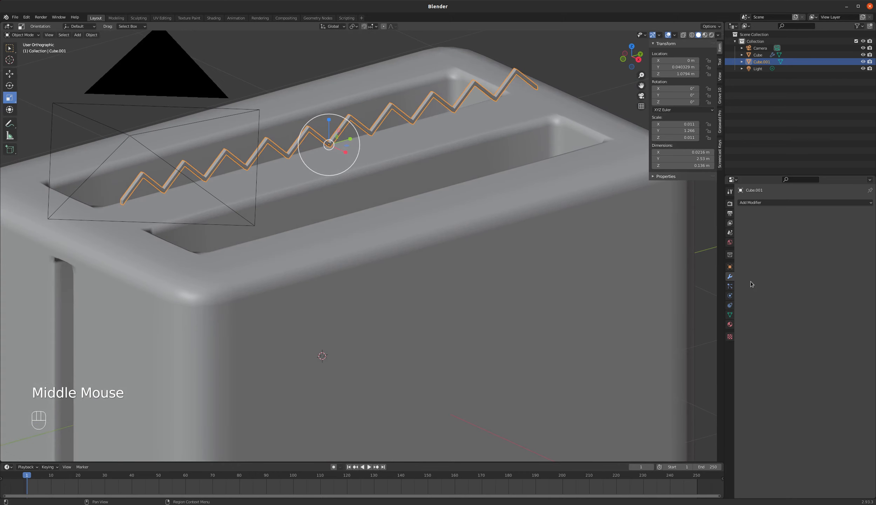
pyautogui.click(792, 203)
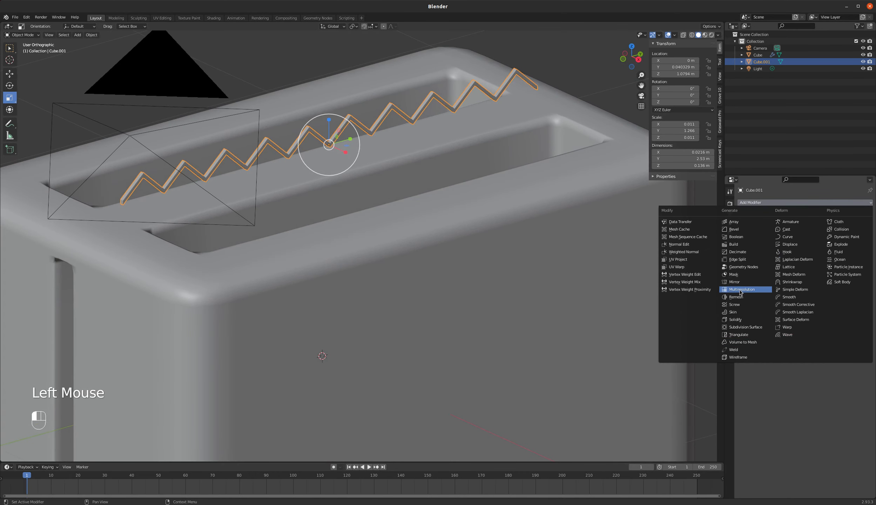
pyautogui.click(745, 327)
pyautogui.moveTo(407, 205); pyautogui.dragTo(371, 196, button='middle')
pyautogui.click(862, 234)
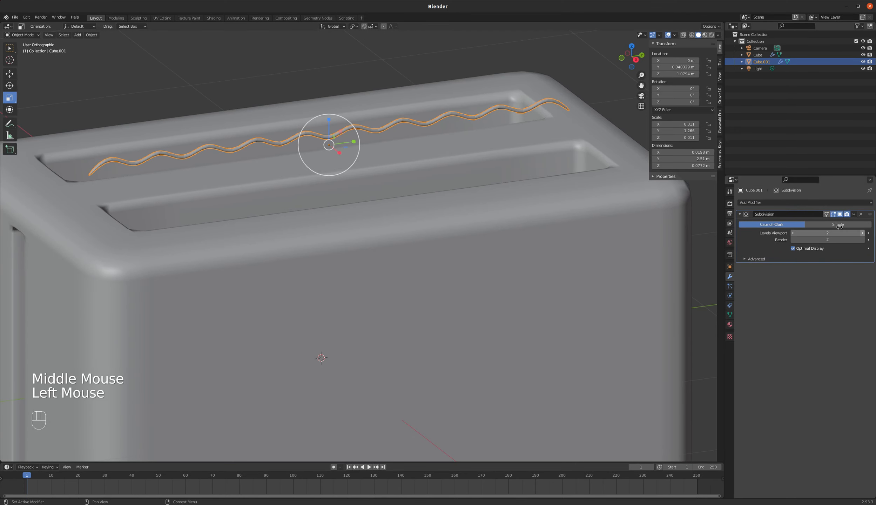
# In Edit Mode, raise the peak loops further along Z until the smoothed wave is about 0.18 m tall
pyautogui.press('Tab')
pyautogui.press('g')
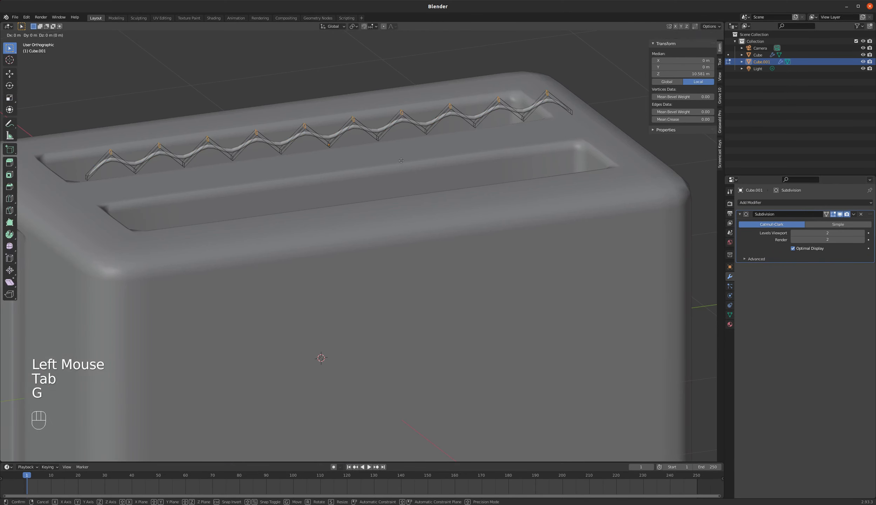
pyautogui.press('z')
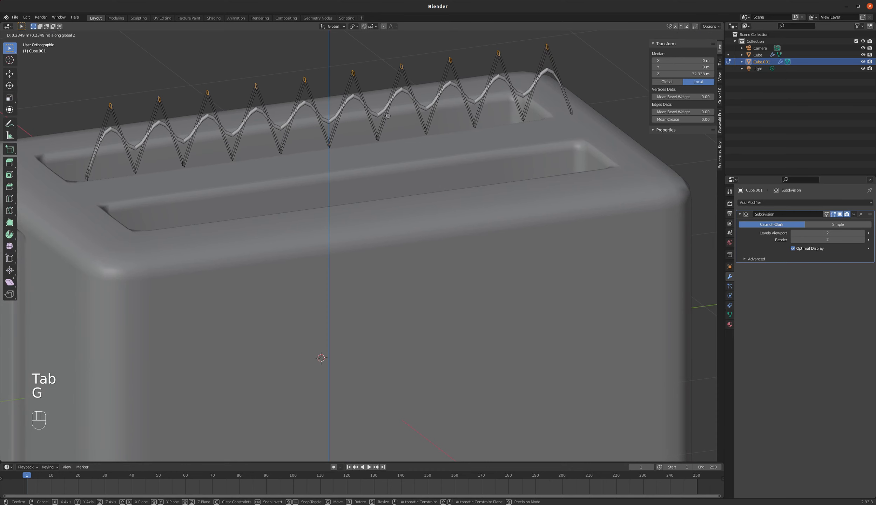
pyautogui.click(386, 125)
pyautogui.press('Tab')
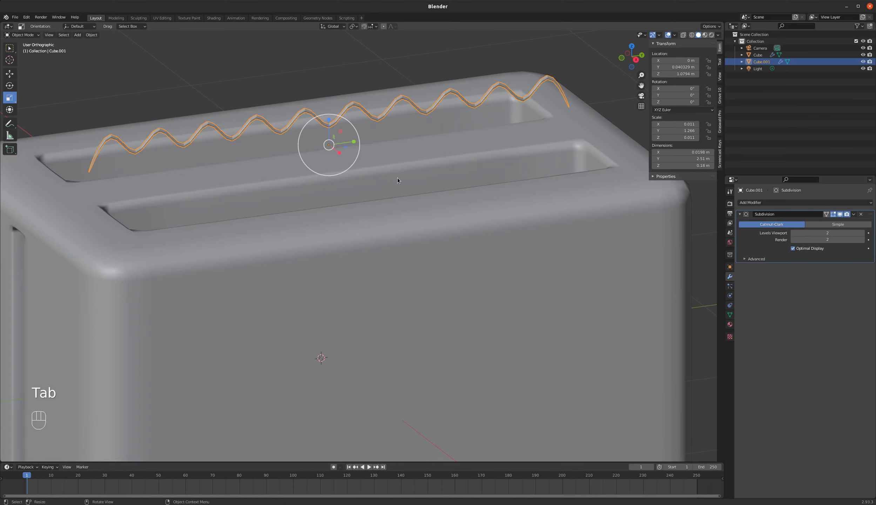
# In the Shading workspace, give the wavy wire a new material and set its surface shader to Emission
pyautogui.scroll(-3, 397, 177)
pyautogui.moveTo(397, 177); pyautogui.dragTo(353, 136, button='middle')
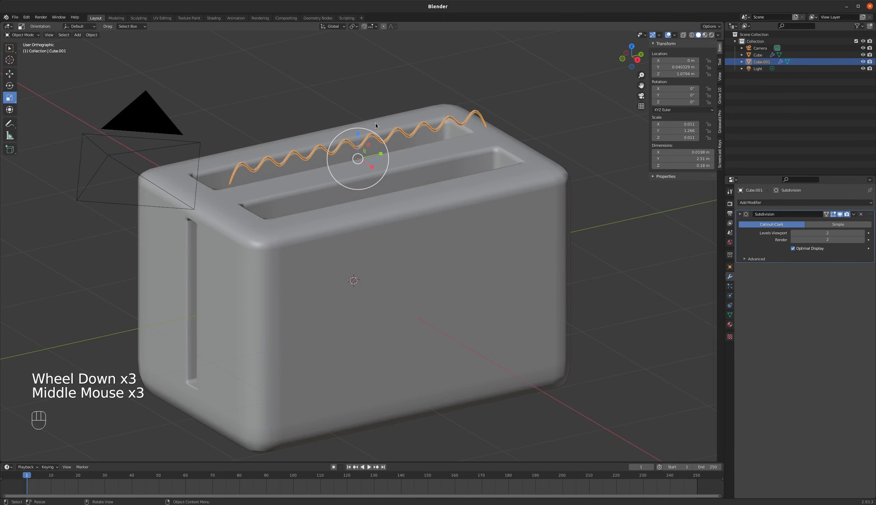
pyautogui.scroll(3, 374, 123)
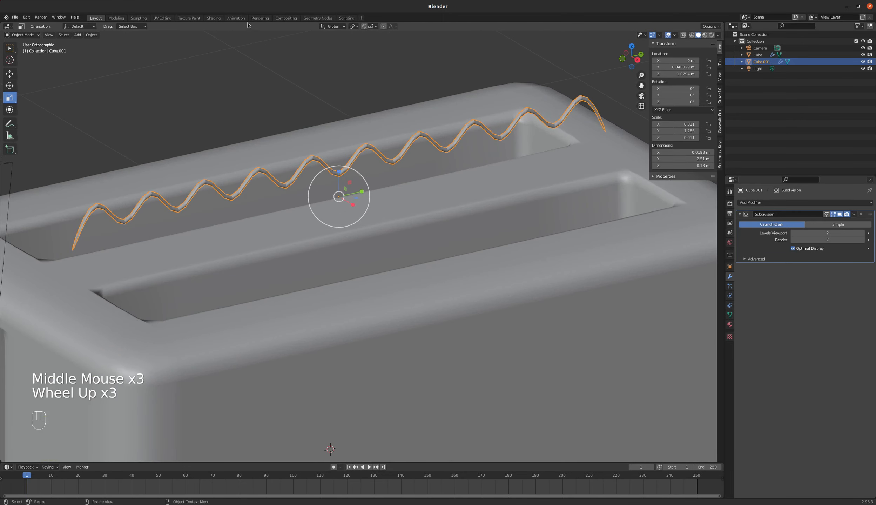
pyautogui.click(214, 18)
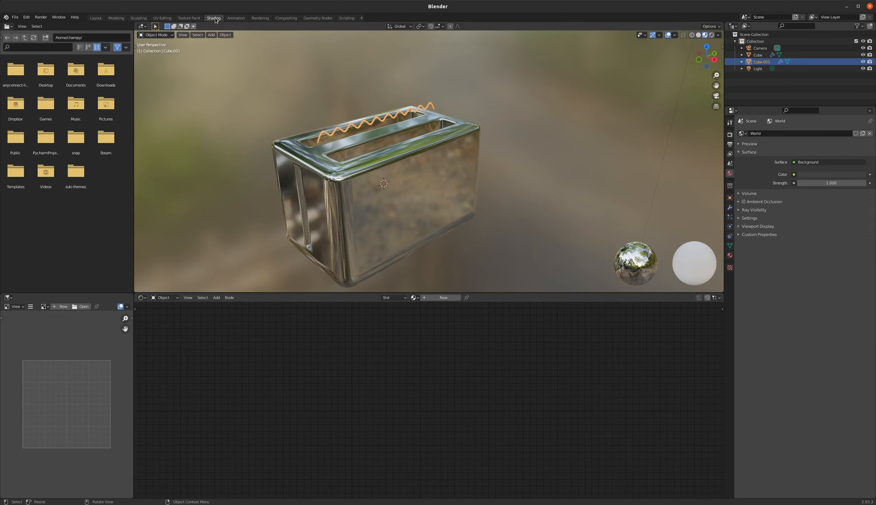
pyautogui.click(729, 255)
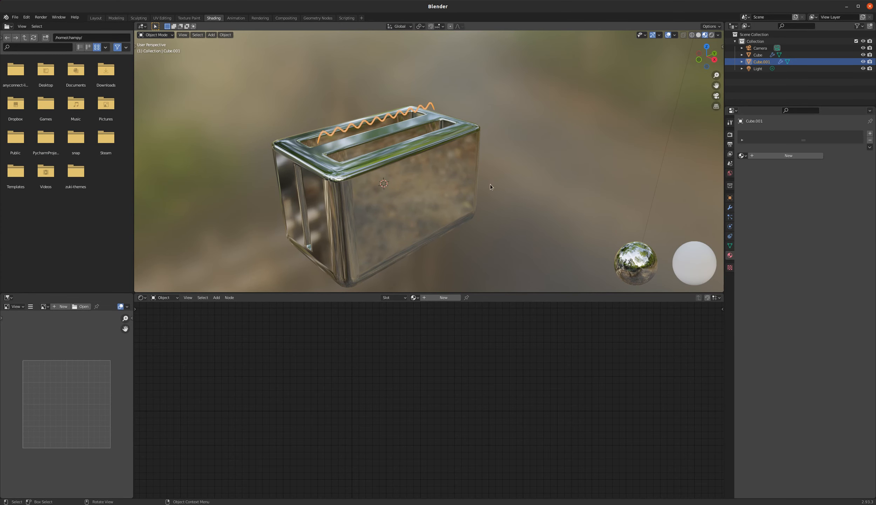
pyautogui.click(787, 155)
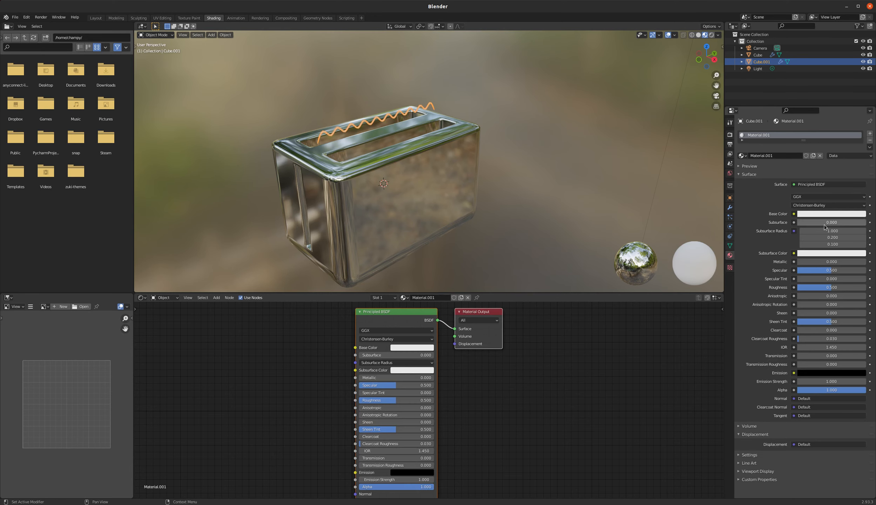
pyautogui.click(826, 185)
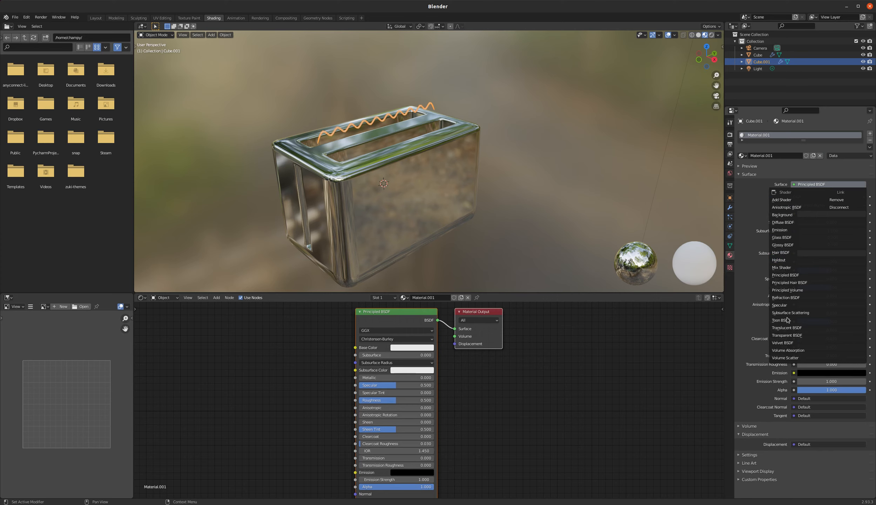
pyautogui.click(785, 230)
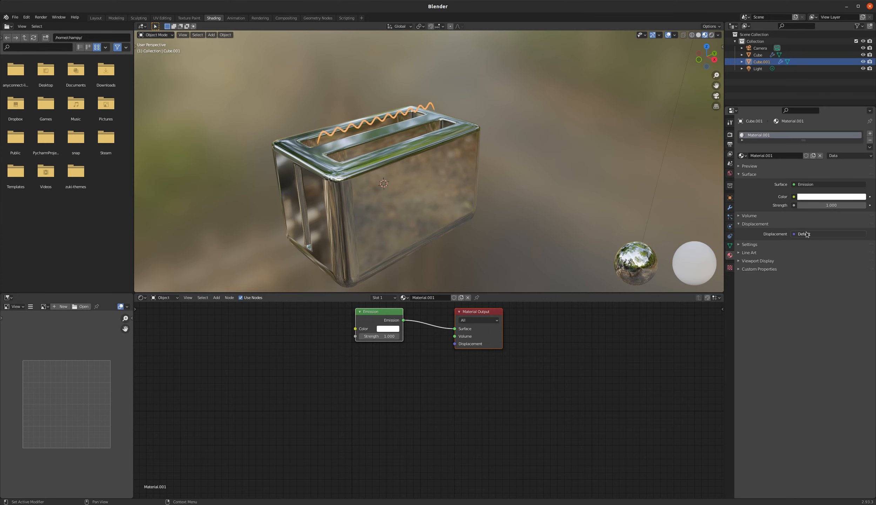
# Give the wire's Emission shader an orange-red color and set its strength to 6.2
pyautogui.click(398, 329)
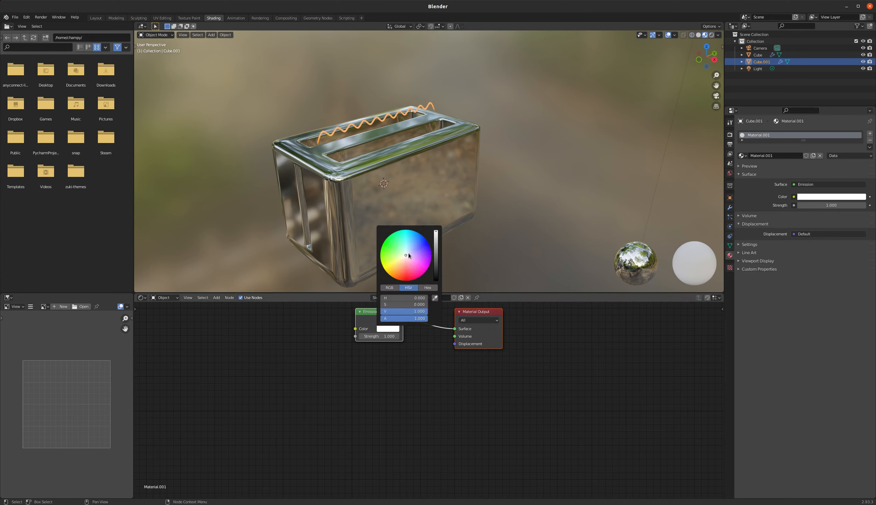
pyautogui.moveTo(409, 256); pyautogui.dragTo(404, 275)
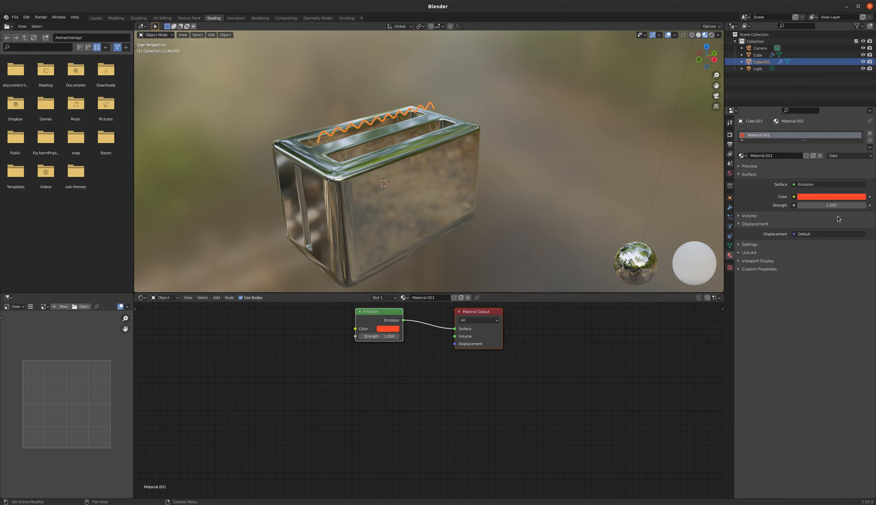
pyautogui.moveTo(831, 205); pyautogui.dragTo(852, 205)
# In the Layout workspace, move the wire in top view along X to about -0.56 m, at the outer edge of one slot
pyautogui.click(96, 18)
pyautogui.moveTo(311, 130); pyautogui.dragTo(338, 145, button='middle')
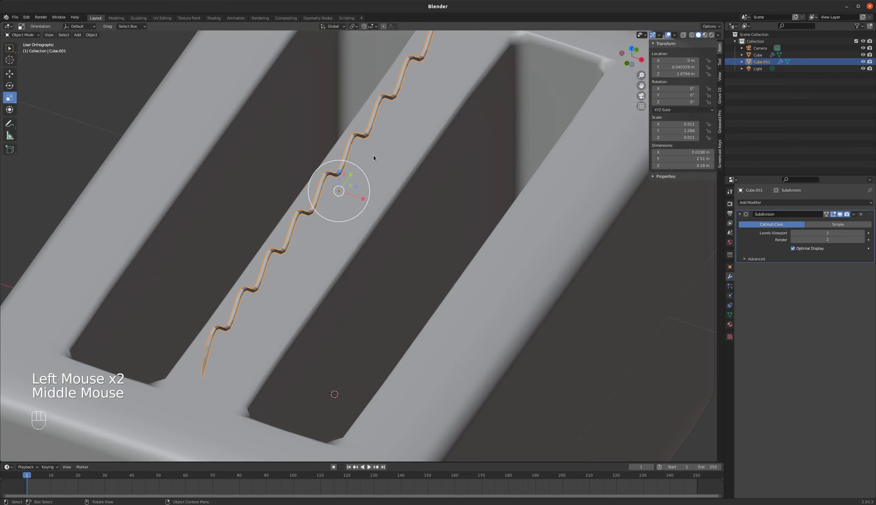
pyautogui.press('KP_7')
pyautogui.moveTo(447, 208)
pyautogui.mouseDown(button='middle')
pyautogui.moveTo(389, 190)
pyautogui.moveTo(432, 205)
pyautogui.mouseUp(button='middle')
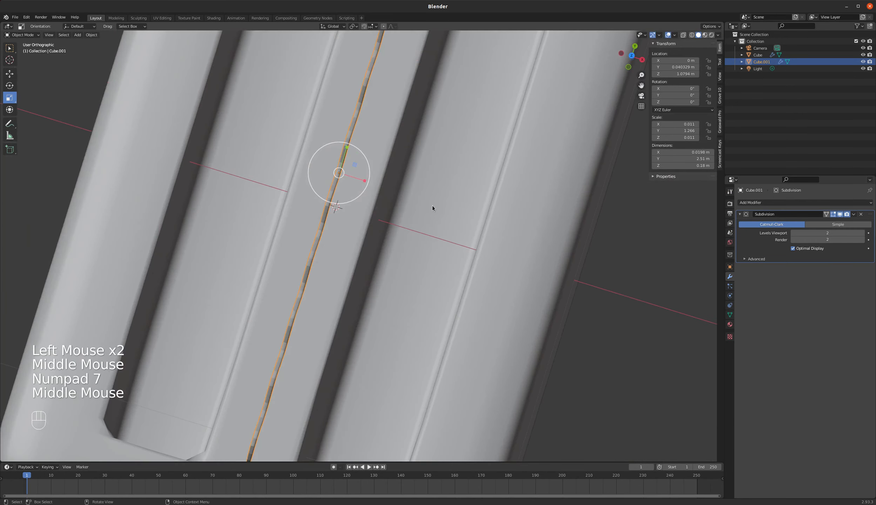
pyautogui.press('KP_7')
pyautogui.scroll(-1, 412, 189)
pyautogui.scroll(-2, 412, 191)
pyautogui.press('g')
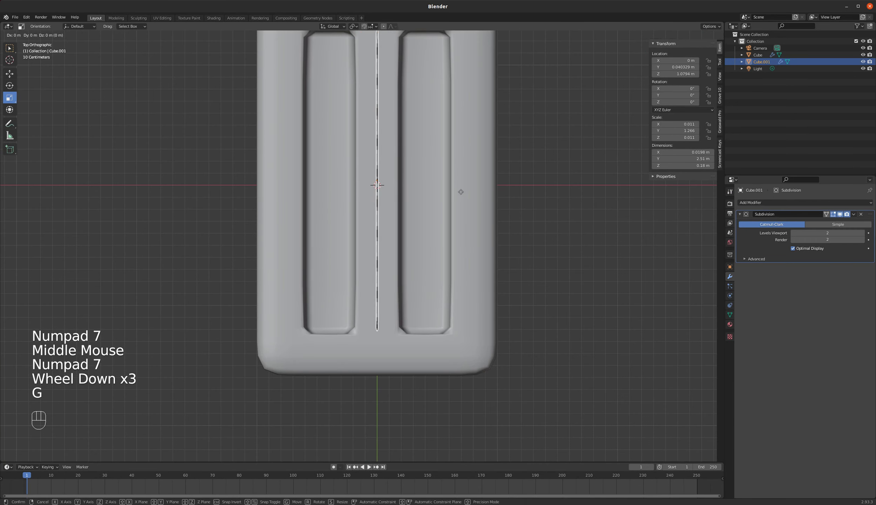
pyautogui.click(390, 194)
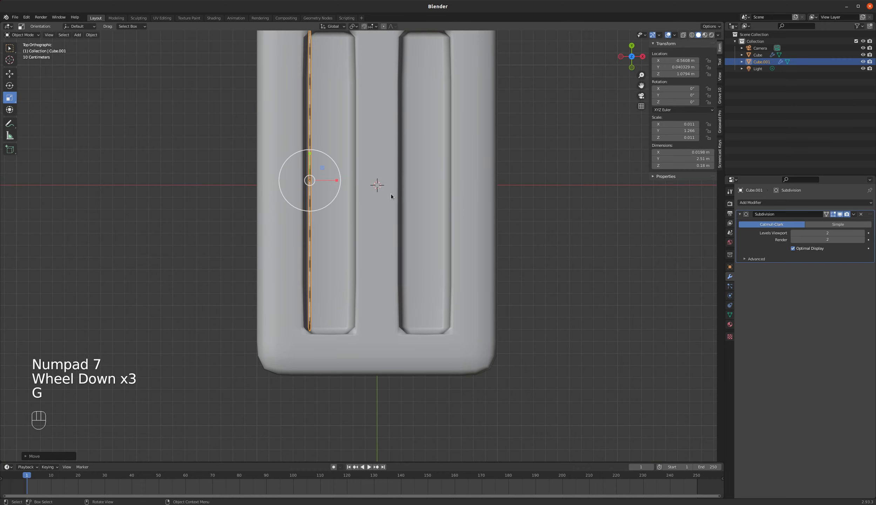
# Lower the wire along Z to about 0.70 m so it sits just inside the slot opening
pyautogui.moveTo(390, 194); pyautogui.dragTo(314, 169, button='middle')
pyautogui.press('g')
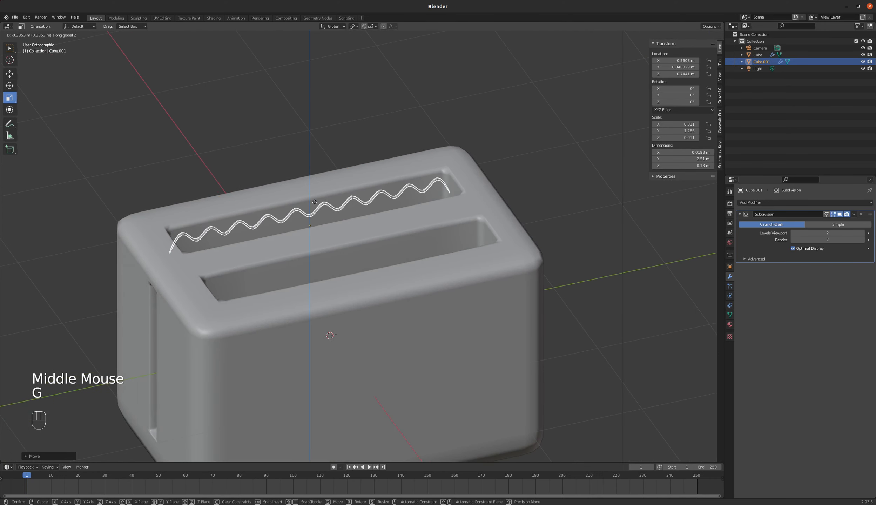
pyautogui.click(317, 202)
pyautogui.moveTo(317, 201); pyautogui.dragTo(421, 221, button='middle')
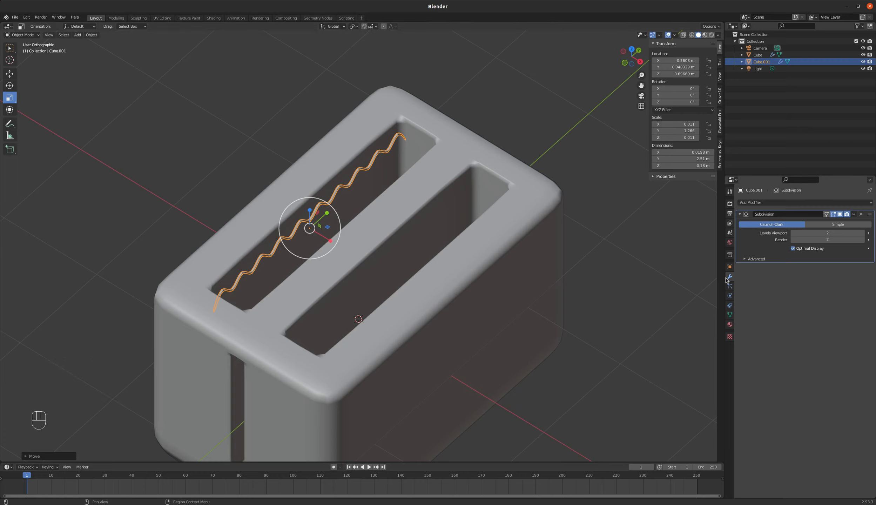
# Add an Array modifier to the wire with a relative offset of 0 in X and -1 in Z
pyautogui.click(832, 202)
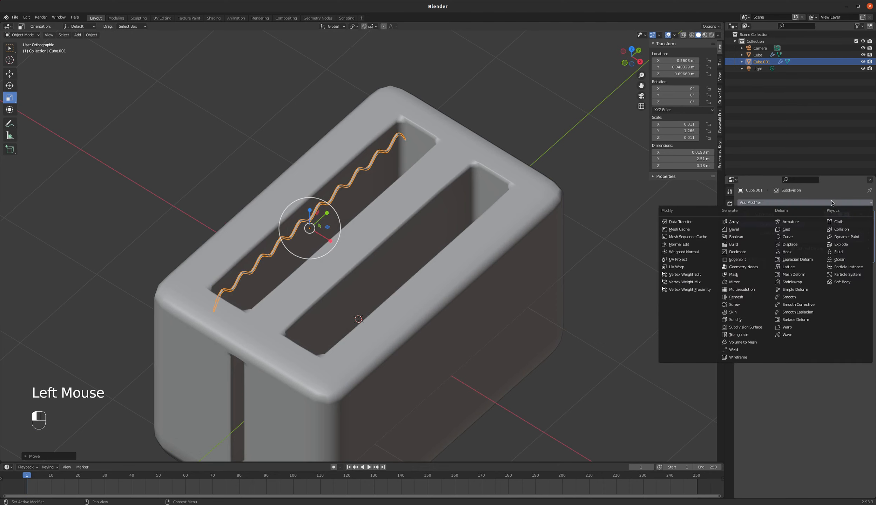
pyautogui.click(739, 222)
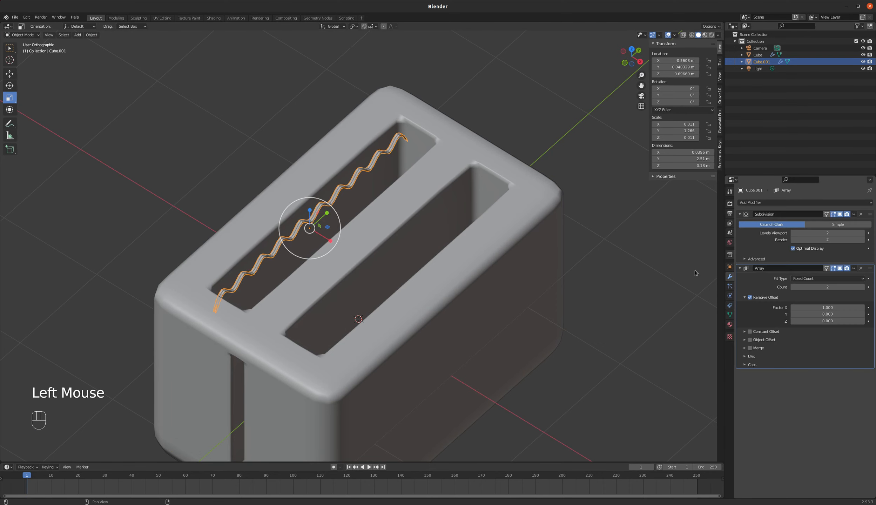
pyautogui.moveTo(427, 240); pyautogui.dragTo(419, 225, button='middle')
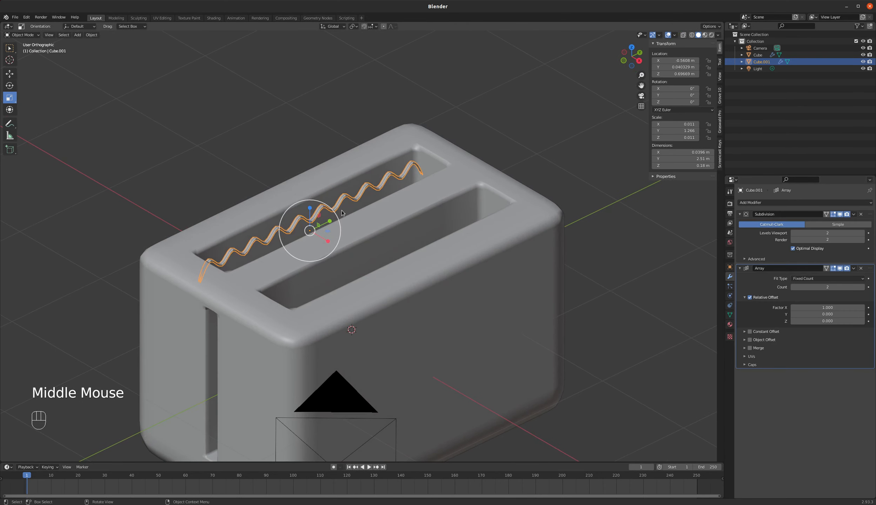
pyautogui.scroll(3, 336, 220)
pyautogui.scroll(-1, 337, 220)
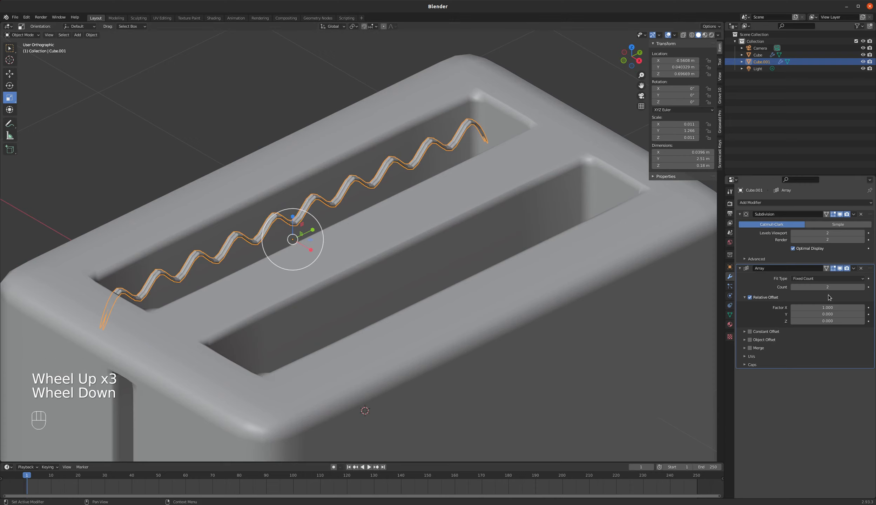
pyautogui.click(830, 307)
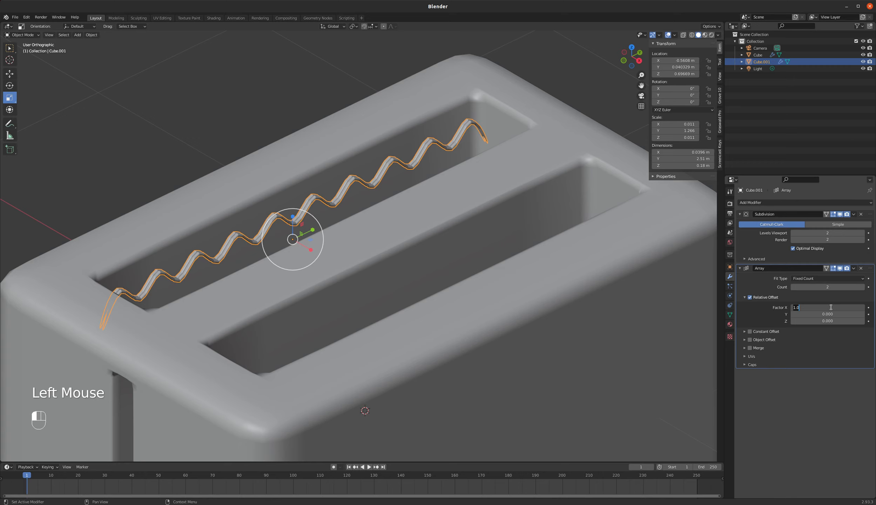
pyautogui.click(831, 321)
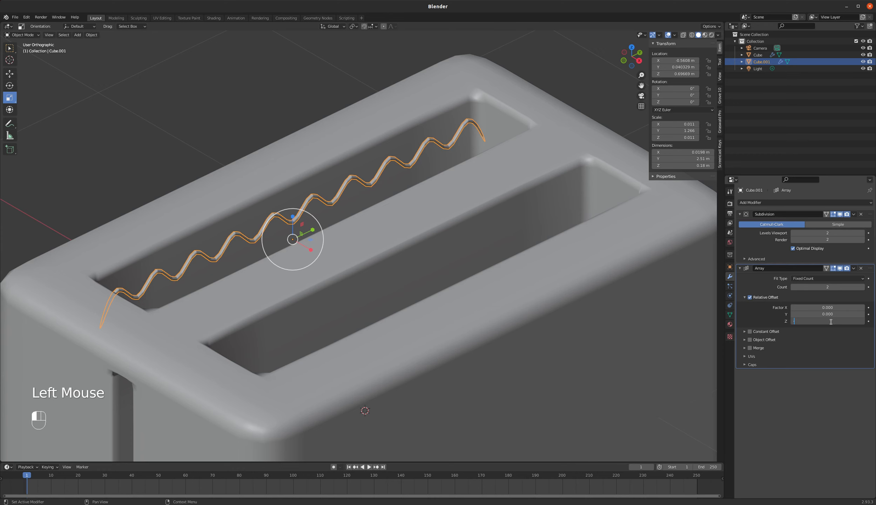
pyautogui.press('Return')
pyautogui.moveTo(489, 265); pyautogui.dragTo(482, 256, button='middle')
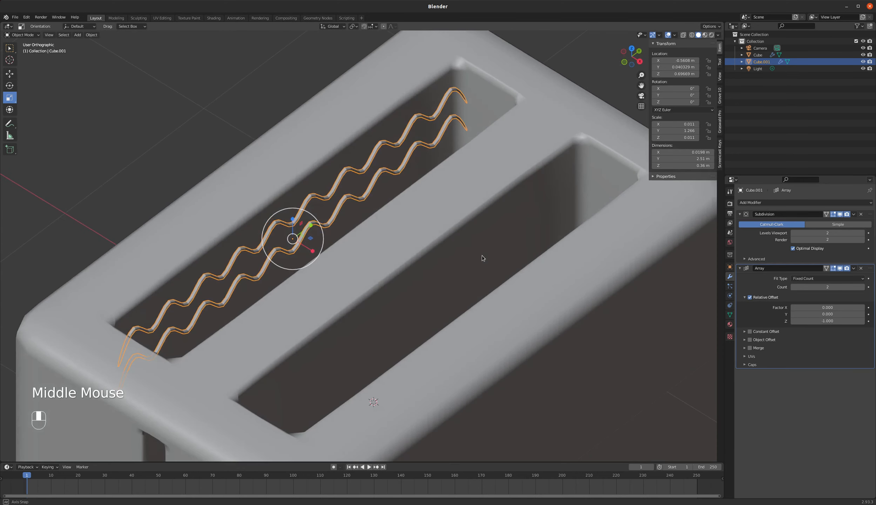
# Raise the vertical array's count to 8 so the wires stack down the slot wall
pyautogui.click(862, 287)
pyautogui.click(862, 287)
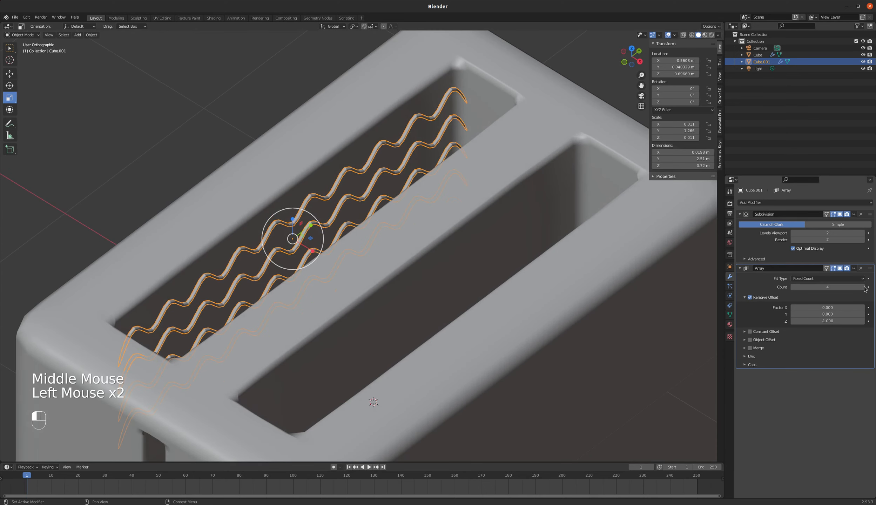
pyautogui.click(862, 287)
pyautogui.moveTo(521, 264); pyautogui.dragTo(545, 266, button='middle')
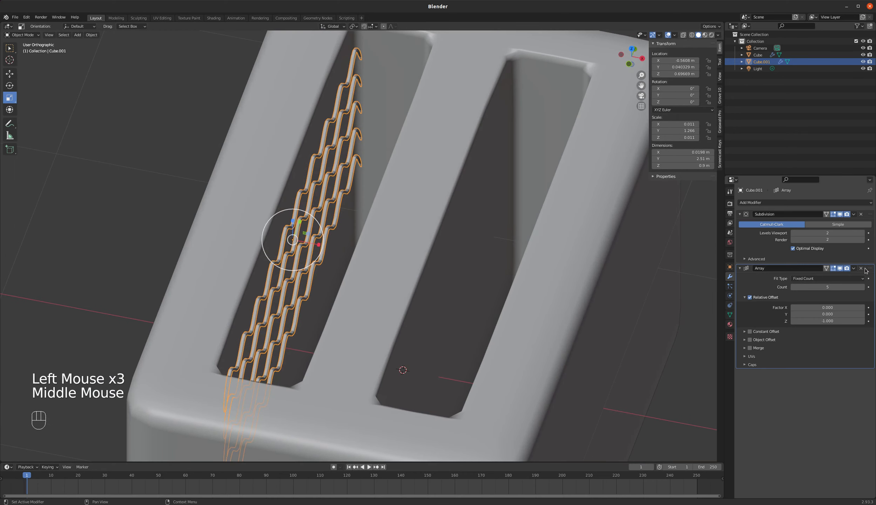
pyautogui.click(866, 286)
pyautogui.click(866, 287)
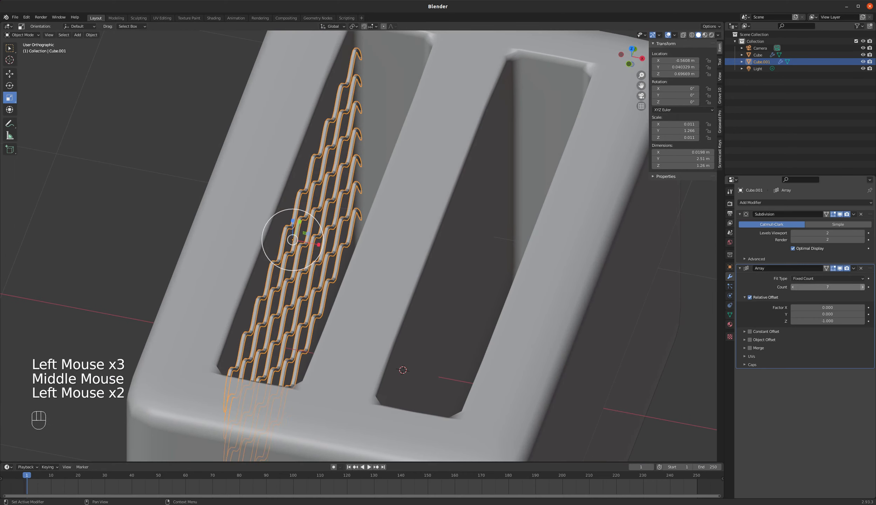
pyautogui.click(866, 287)
pyautogui.moveTo(491, 254); pyautogui.dragTo(698, 262, button='middle')
# Add a second Array modifier with a relative X offset of 19 to copy the wires onto the slot's opposite wall
pyautogui.click(749, 202)
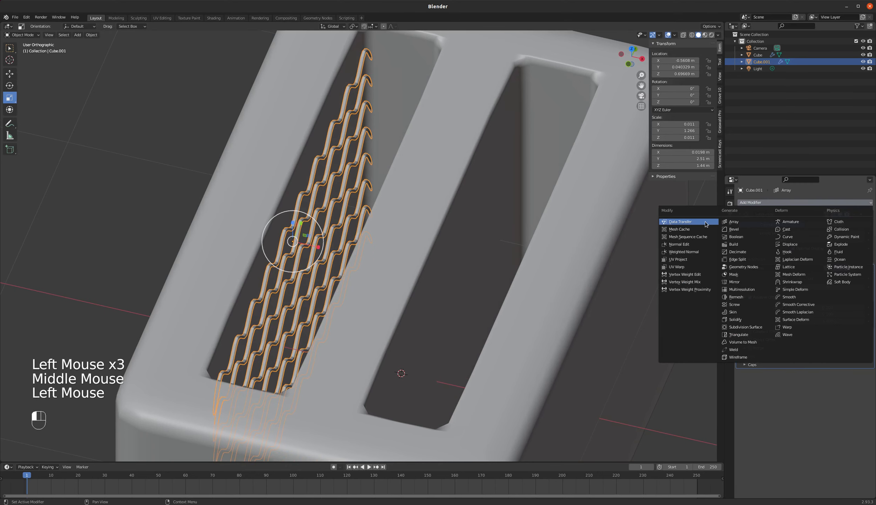
pyautogui.click(737, 221)
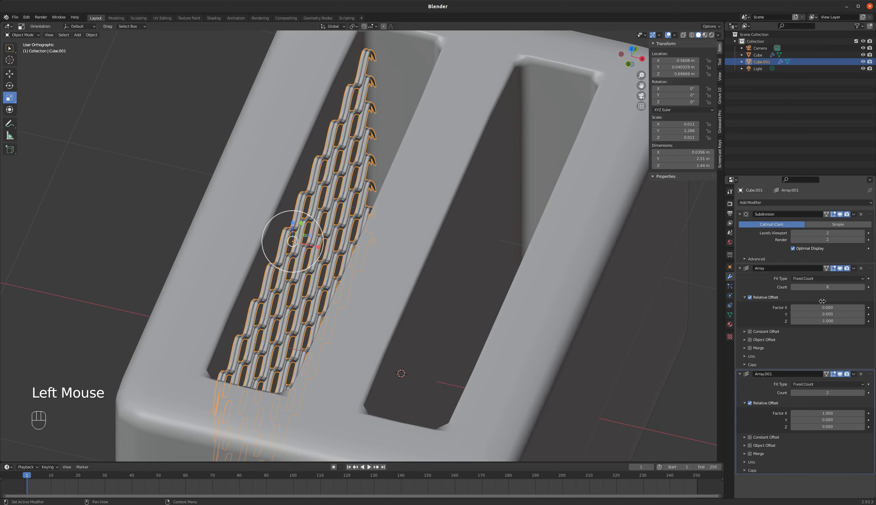
pyautogui.moveTo(827, 413); pyautogui.dragTo(740, 409)
pyautogui.moveTo(452, 349); pyautogui.dragTo(472, 344, button='middle')
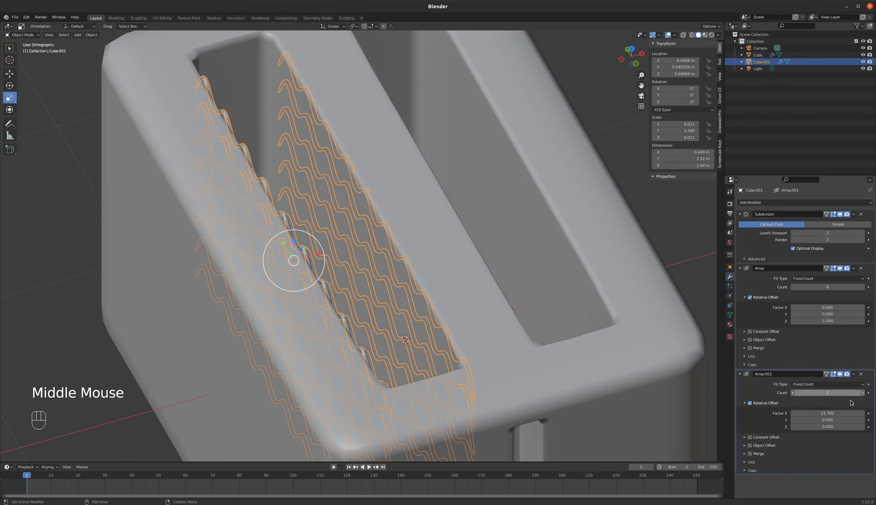
pyautogui.moveTo(826, 413); pyautogui.dragTo(808, 413)
pyautogui.moveTo(582, 340); pyautogui.dragTo(612, 317, button='middle')
# Collapse both Array modifiers and add a third with a relative X offset of 1.93 to repeat the wires in the other slot
pyautogui.click(739, 268)
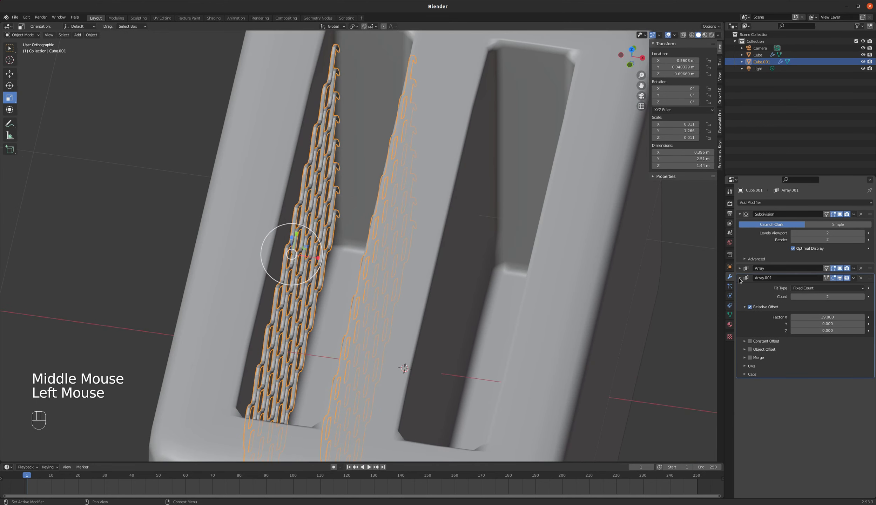
pyautogui.click(739, 279)
pyautogui.click(804, 202)
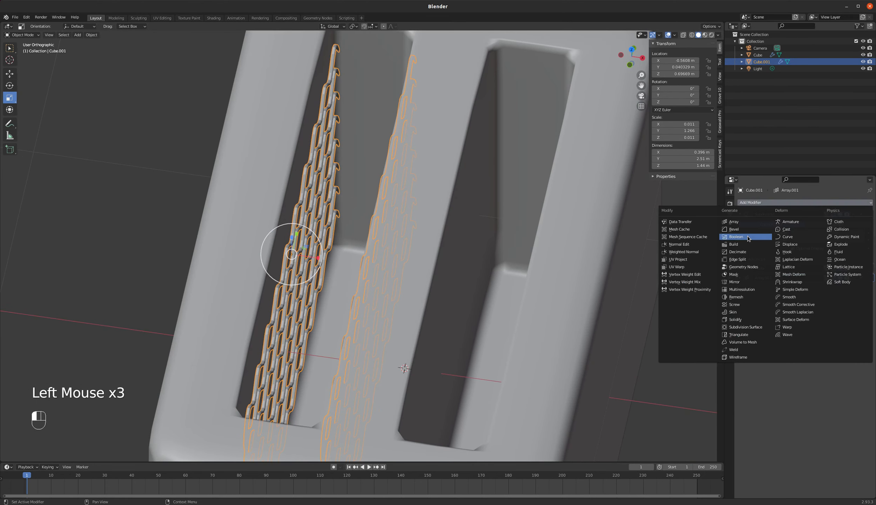
pyautogui.click(734, 222)
pyautogui.scroll(-2, 462, 238)
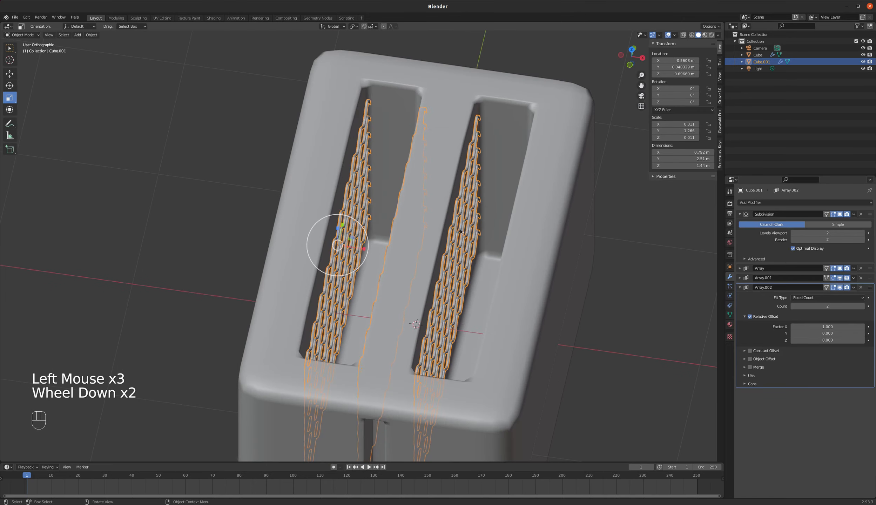
pyautogui.moveTo(513, 251); pyautogui.dragTo(515, 252, button='middle')
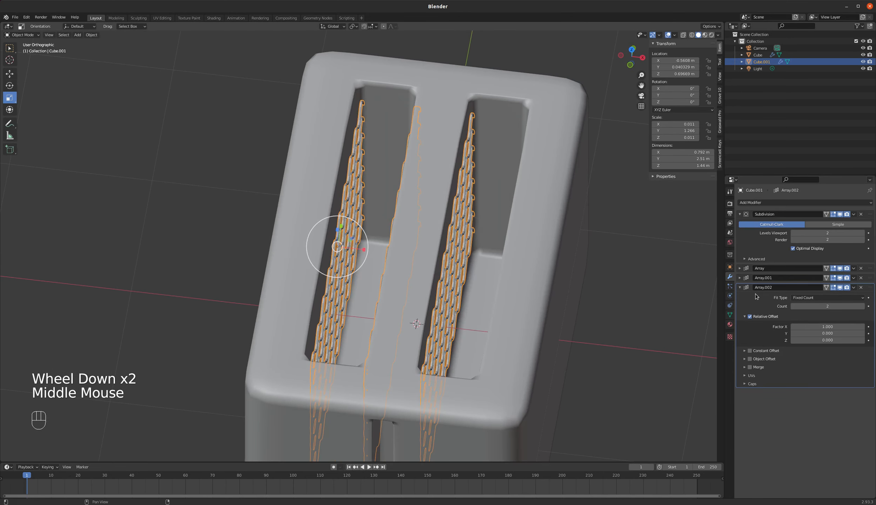
pyautogui.moveTo(813, 322)
pyautogui.mouseDown()
pyautogui.moveTo(848, 323)
pyautogui.moveTo(803, 323)
pyautogui.moveTo(810, 323)
pyautogui.mouseUp()
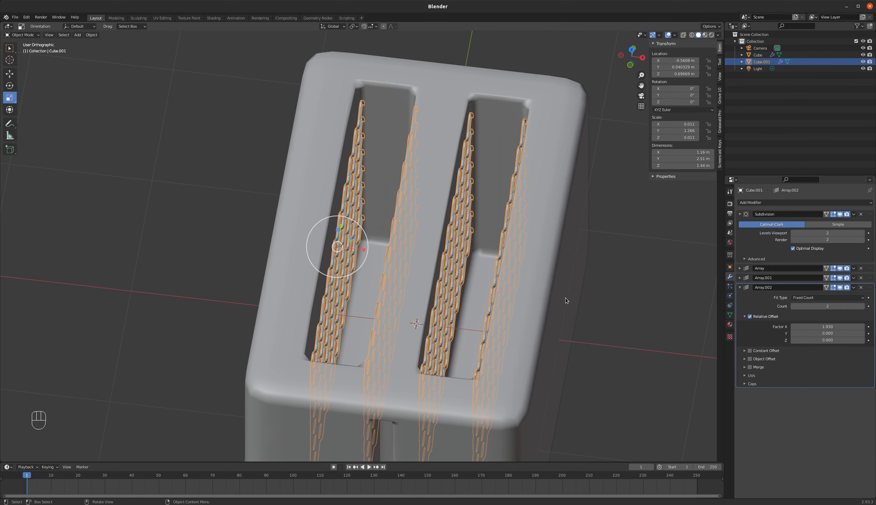
pyautogui.moveTo(565, 298); pyautogui.dragTo(589, 300, button='middle')
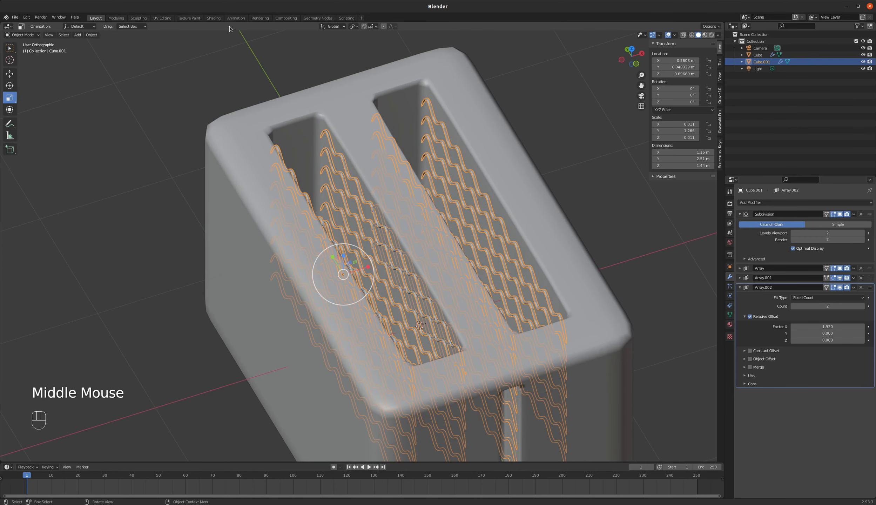
# In the Shading workspace, deselect everything and examine the glowing wires inside the chrome toaster's slots
pyautogui.click(214, 18)
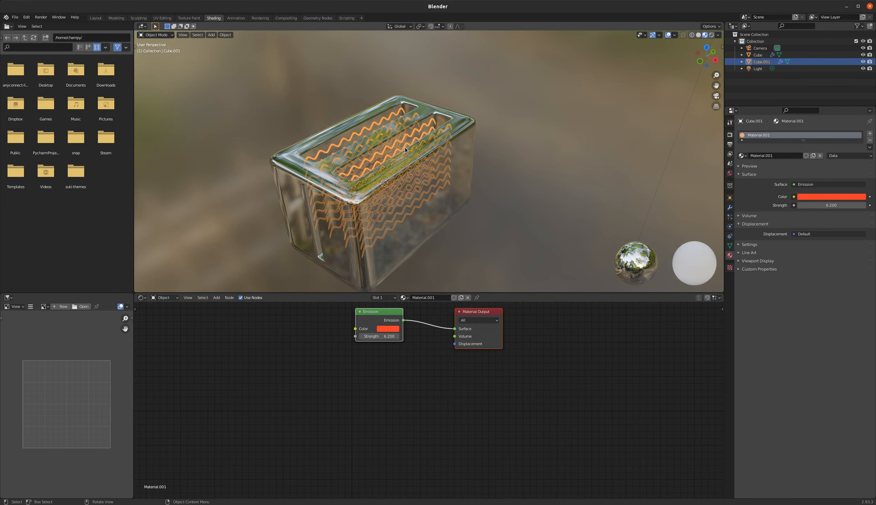
pyautogui.hotkey('alt', 'a')
pyautogui.scroll(6, 404, 150)
pyautogui.moveTo(405, 150); pyautogui.dragTo(192, 138, button='middle')
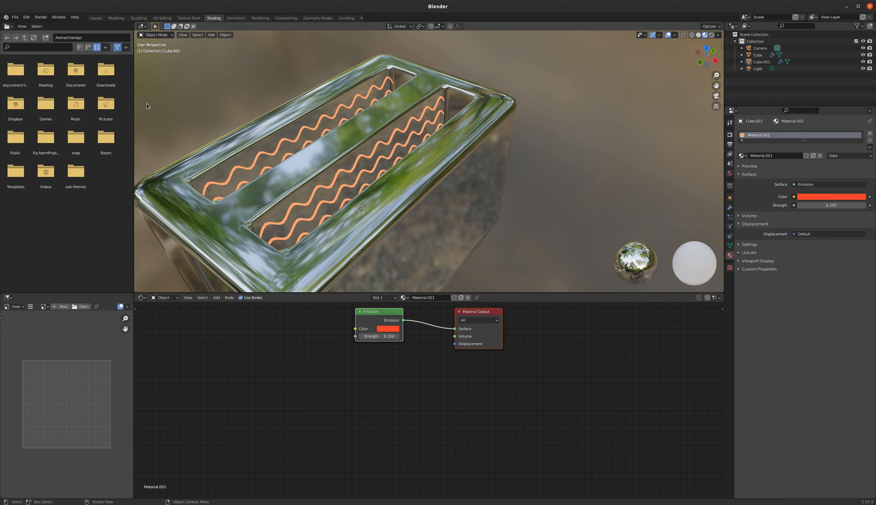
pyautogui.scroll(-8, 253, 120)
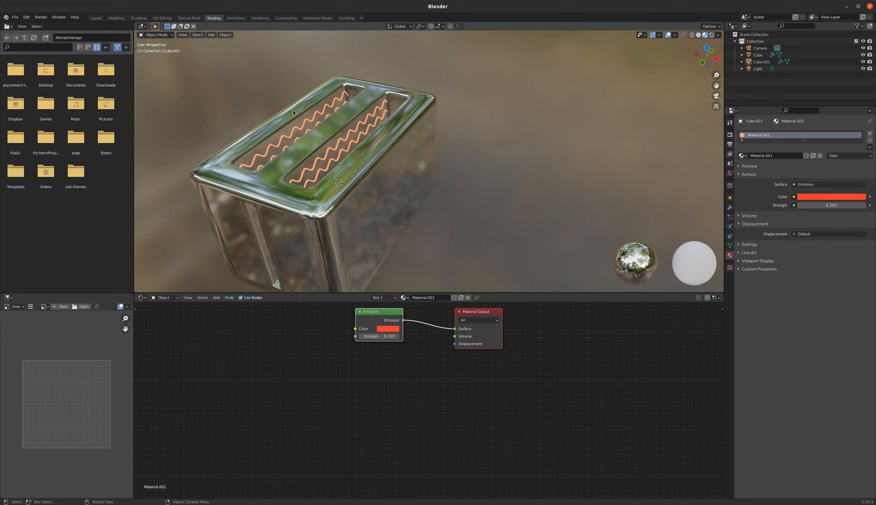
pyautogui.scroll(5, 242, 189)
pyautogui.scroll(-3, 275, 163)
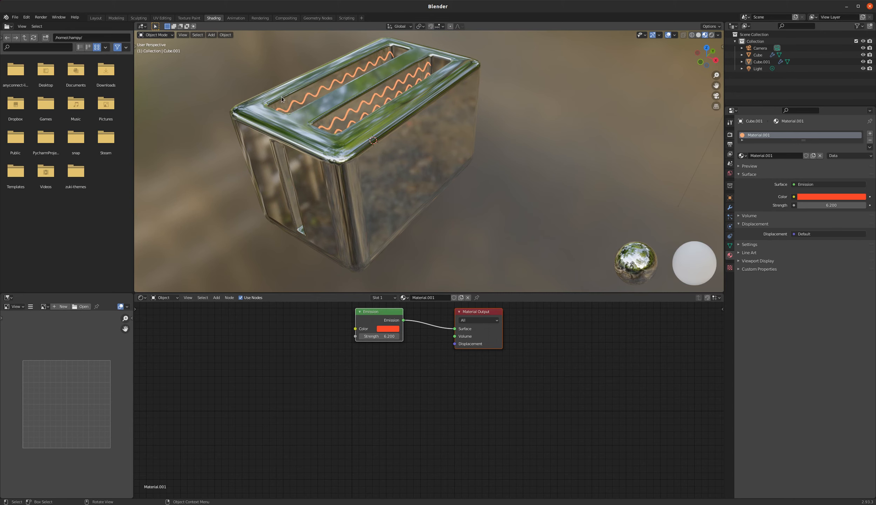
pyautogui.scroll(2, 281, 99)
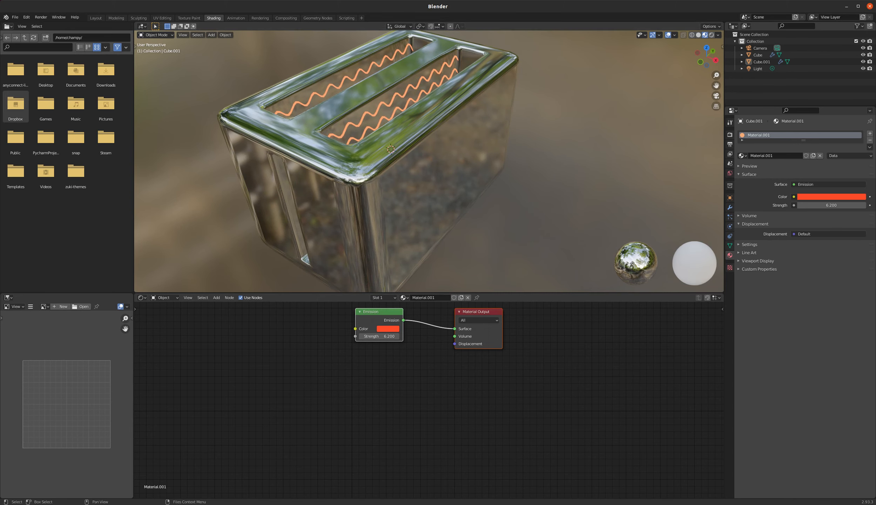